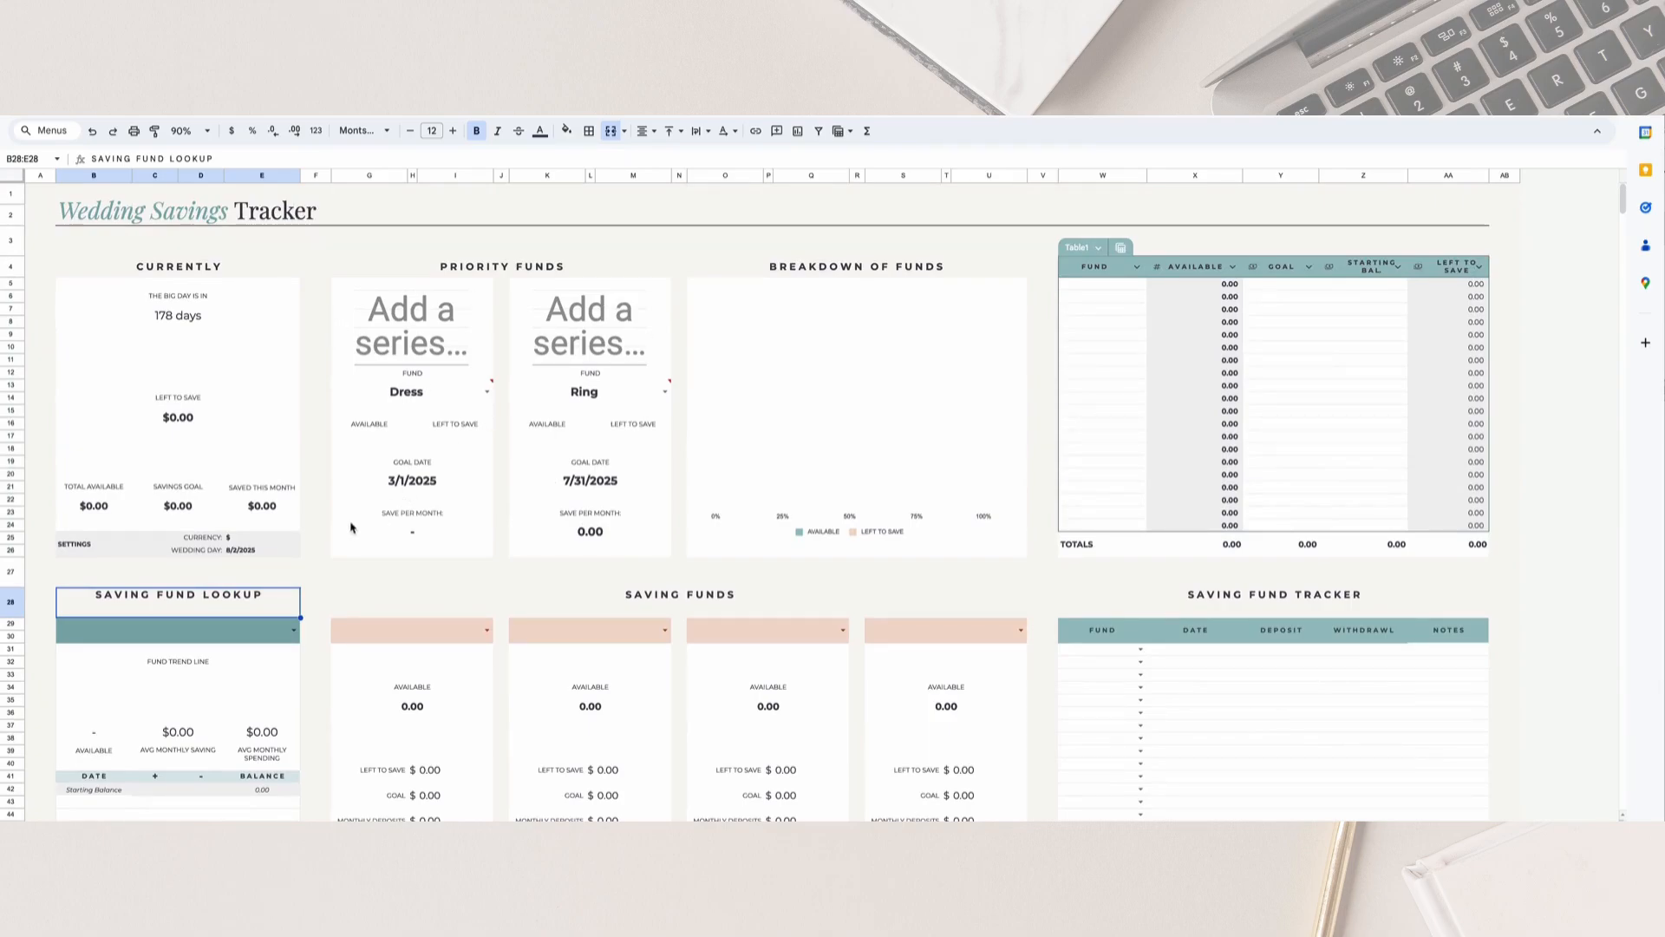
Set the wedding day in the settings to 9/13/2025, keeping $ as the currency.
left_click(246, 542)
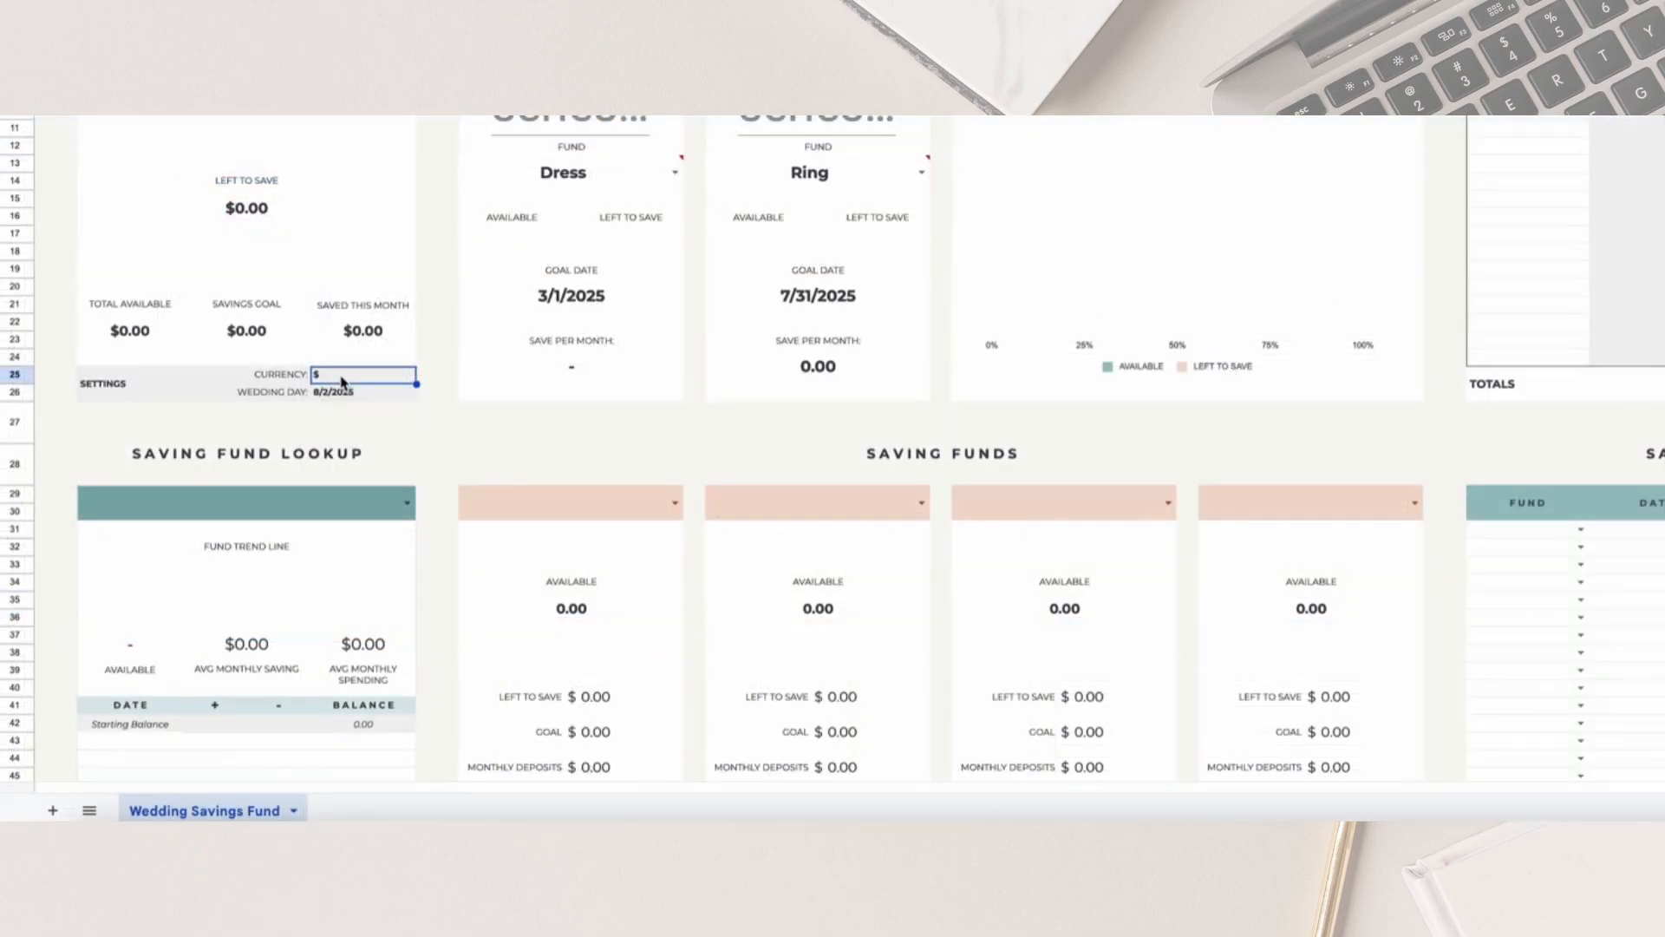
double_click(342, 380)
key("Return")
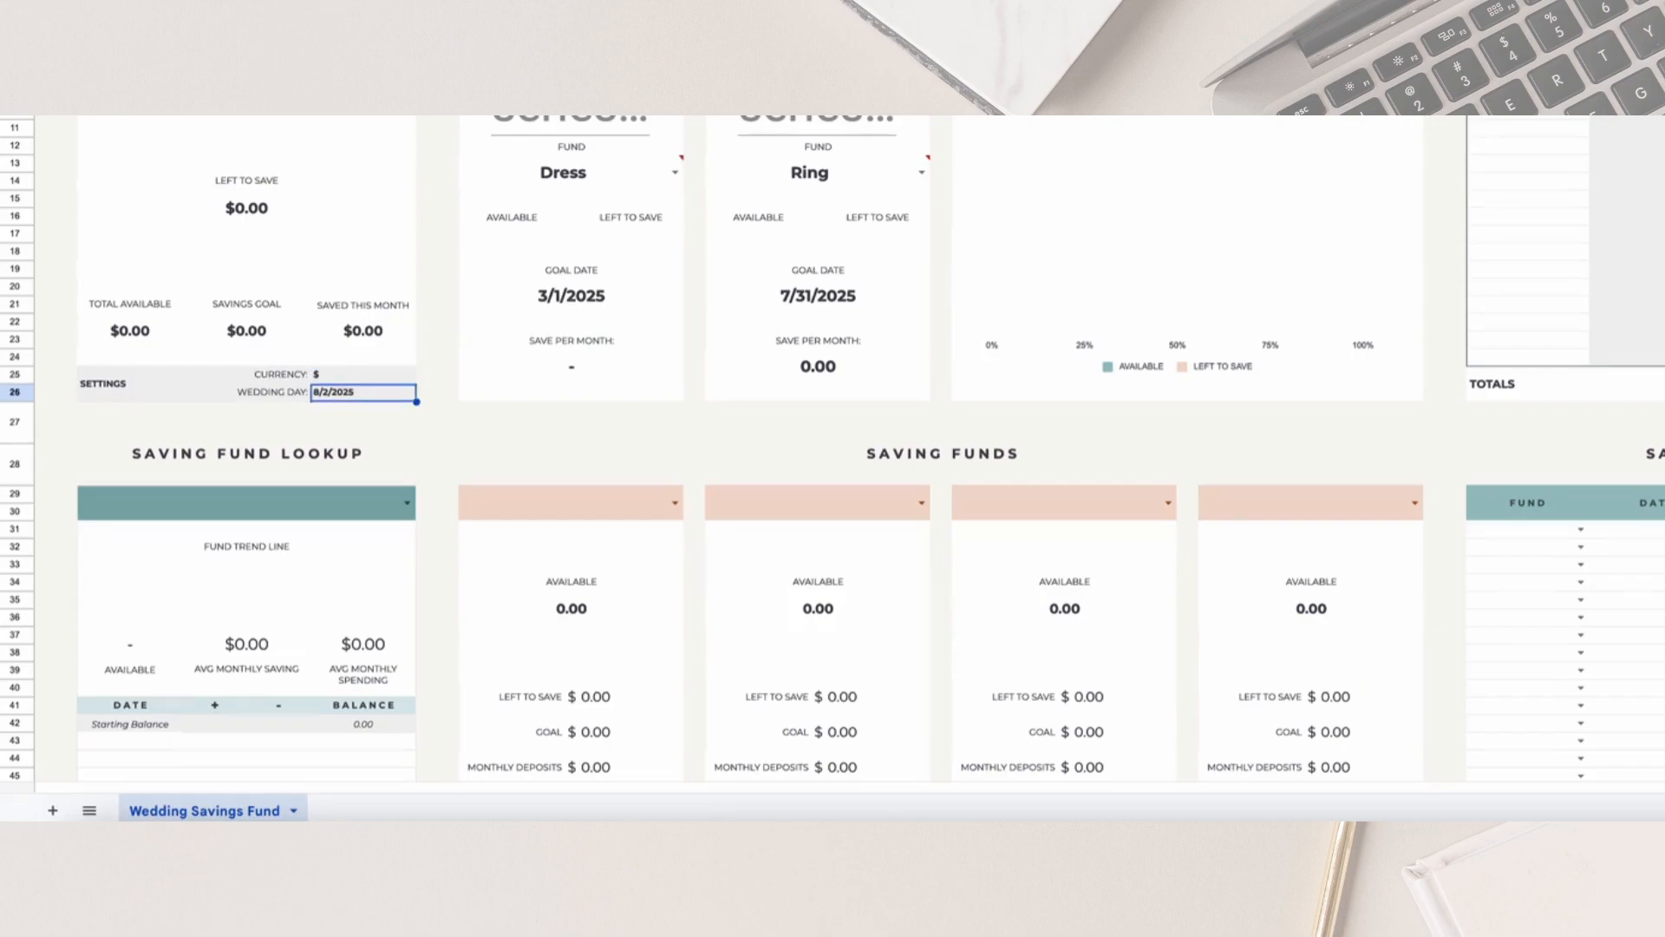
double_click(359, 394)
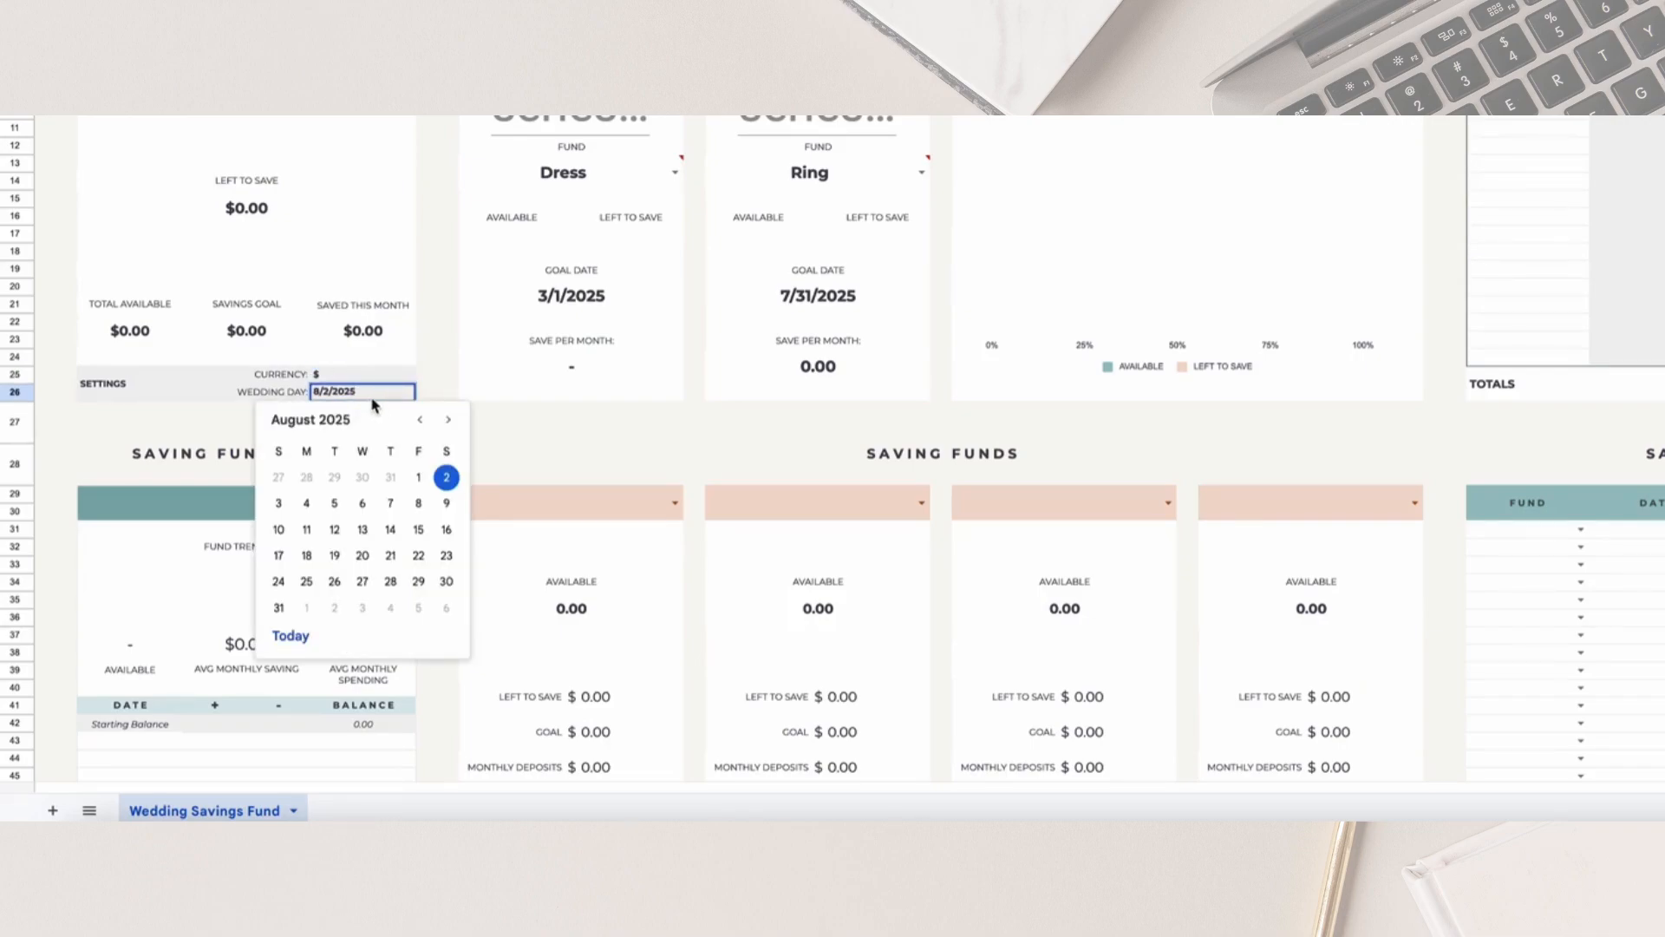
left_click(419, 420)
left_click(419, 420)
left_click(448, 420)
left_click(448, 420)
left_click(448, 419)
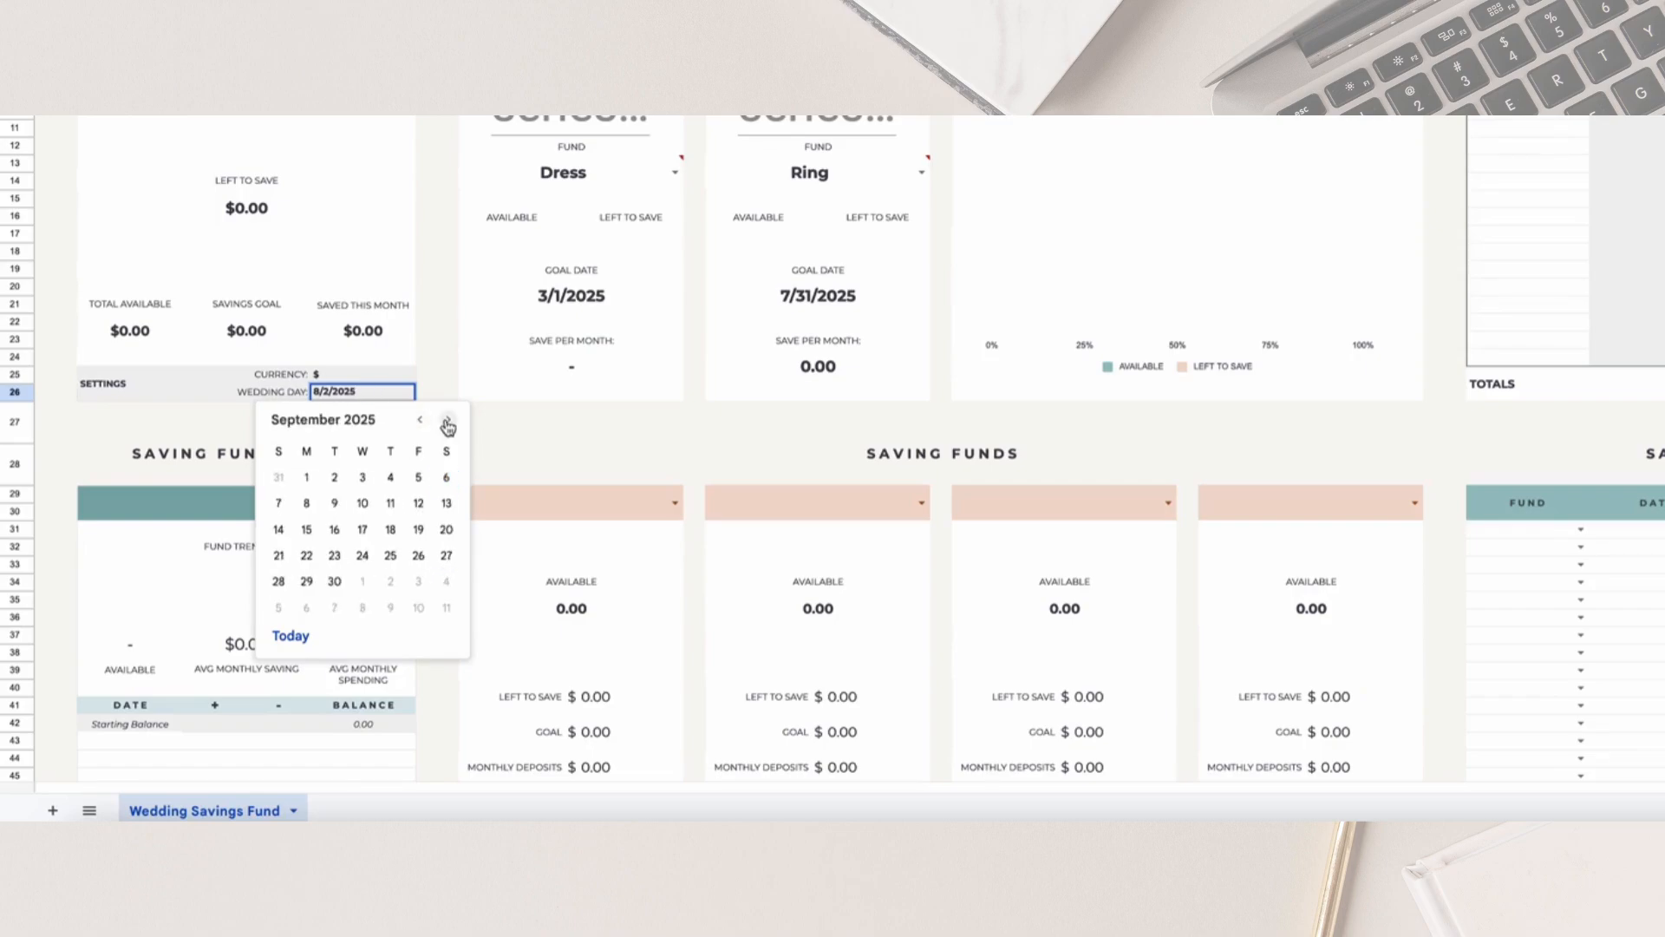
left_click(446, 504)
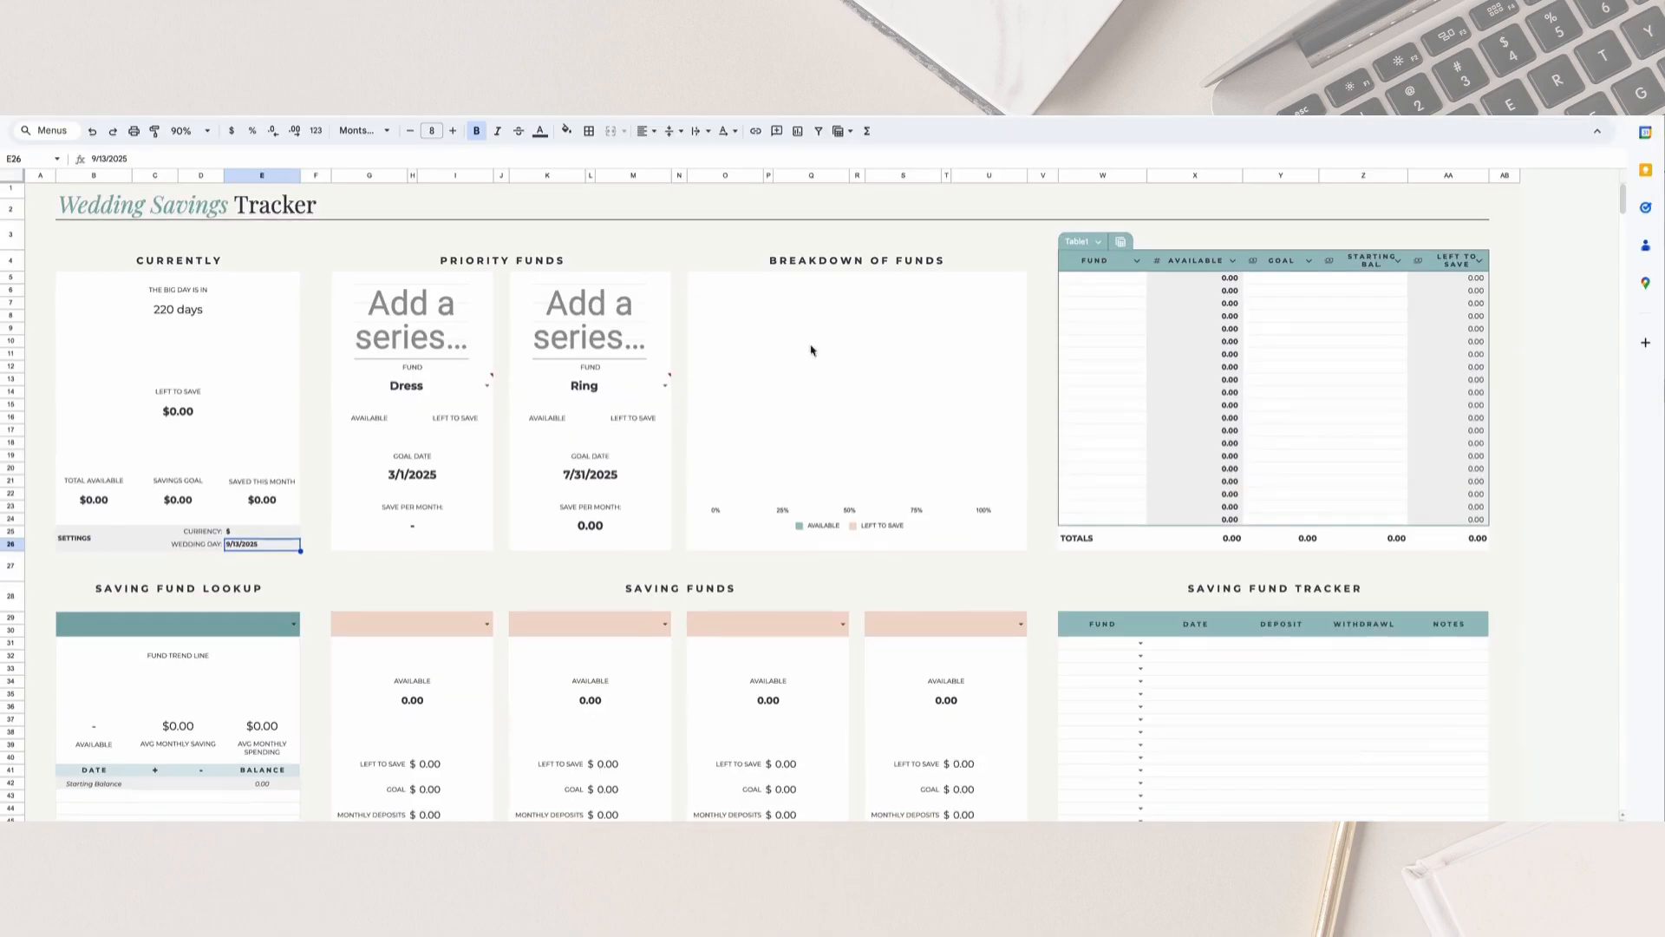
left_click_drag(1106, 281, 1100, 521)
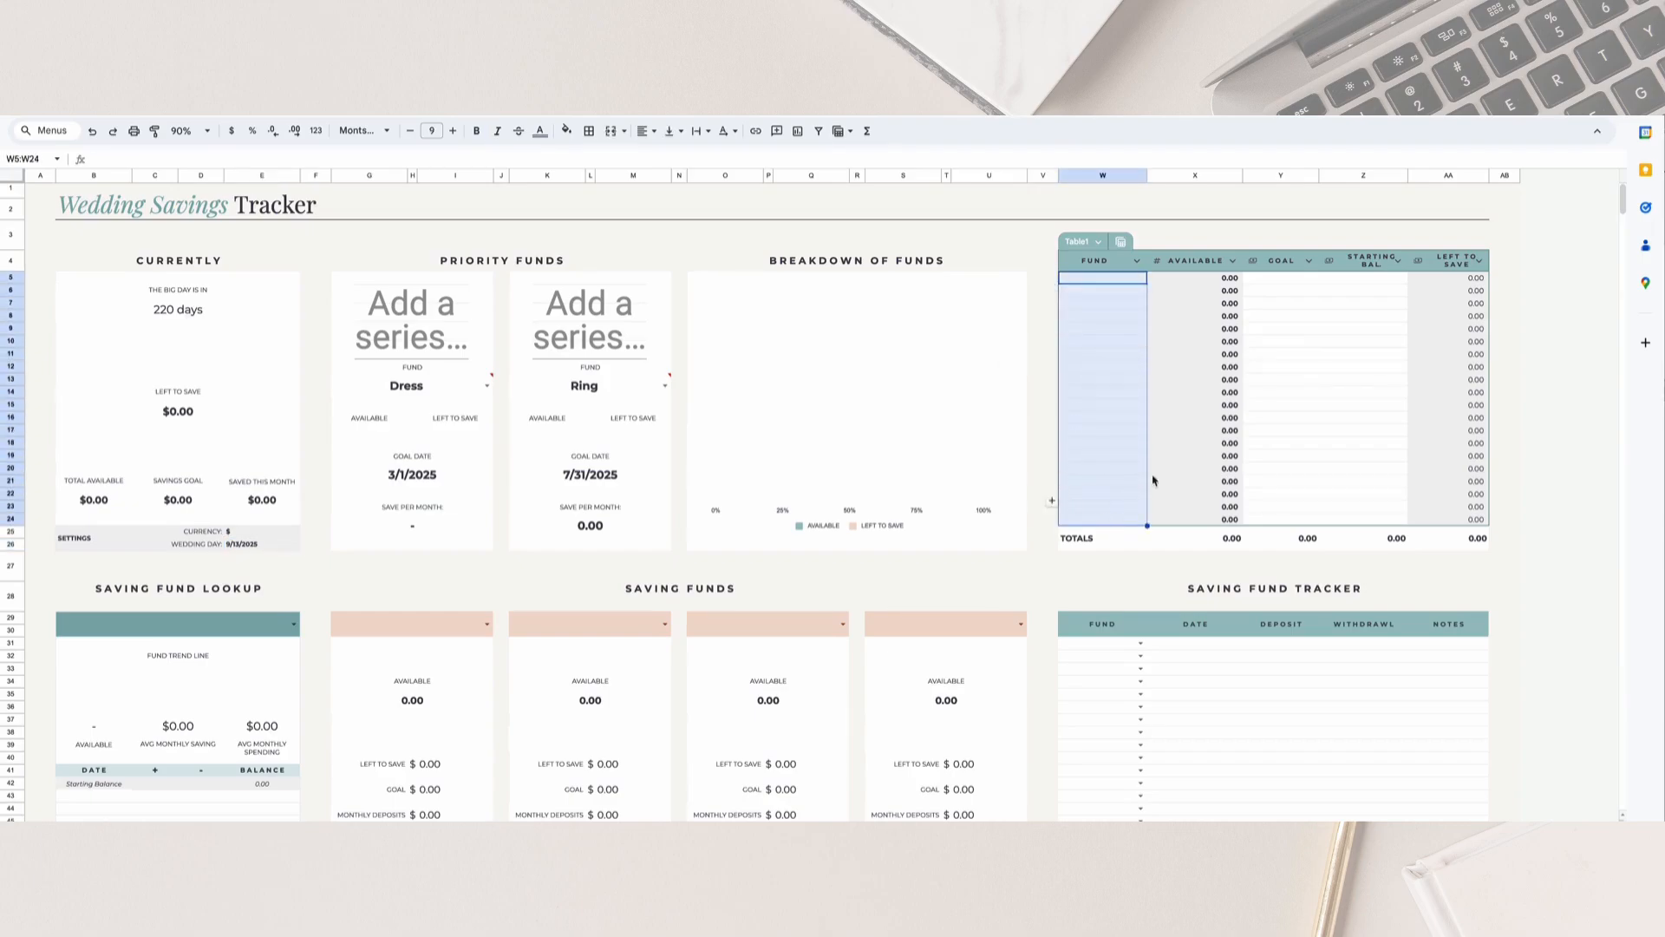
scroll(1170, 399, "up", 1)
left_click_drag(1281, 284, 1294, 528)
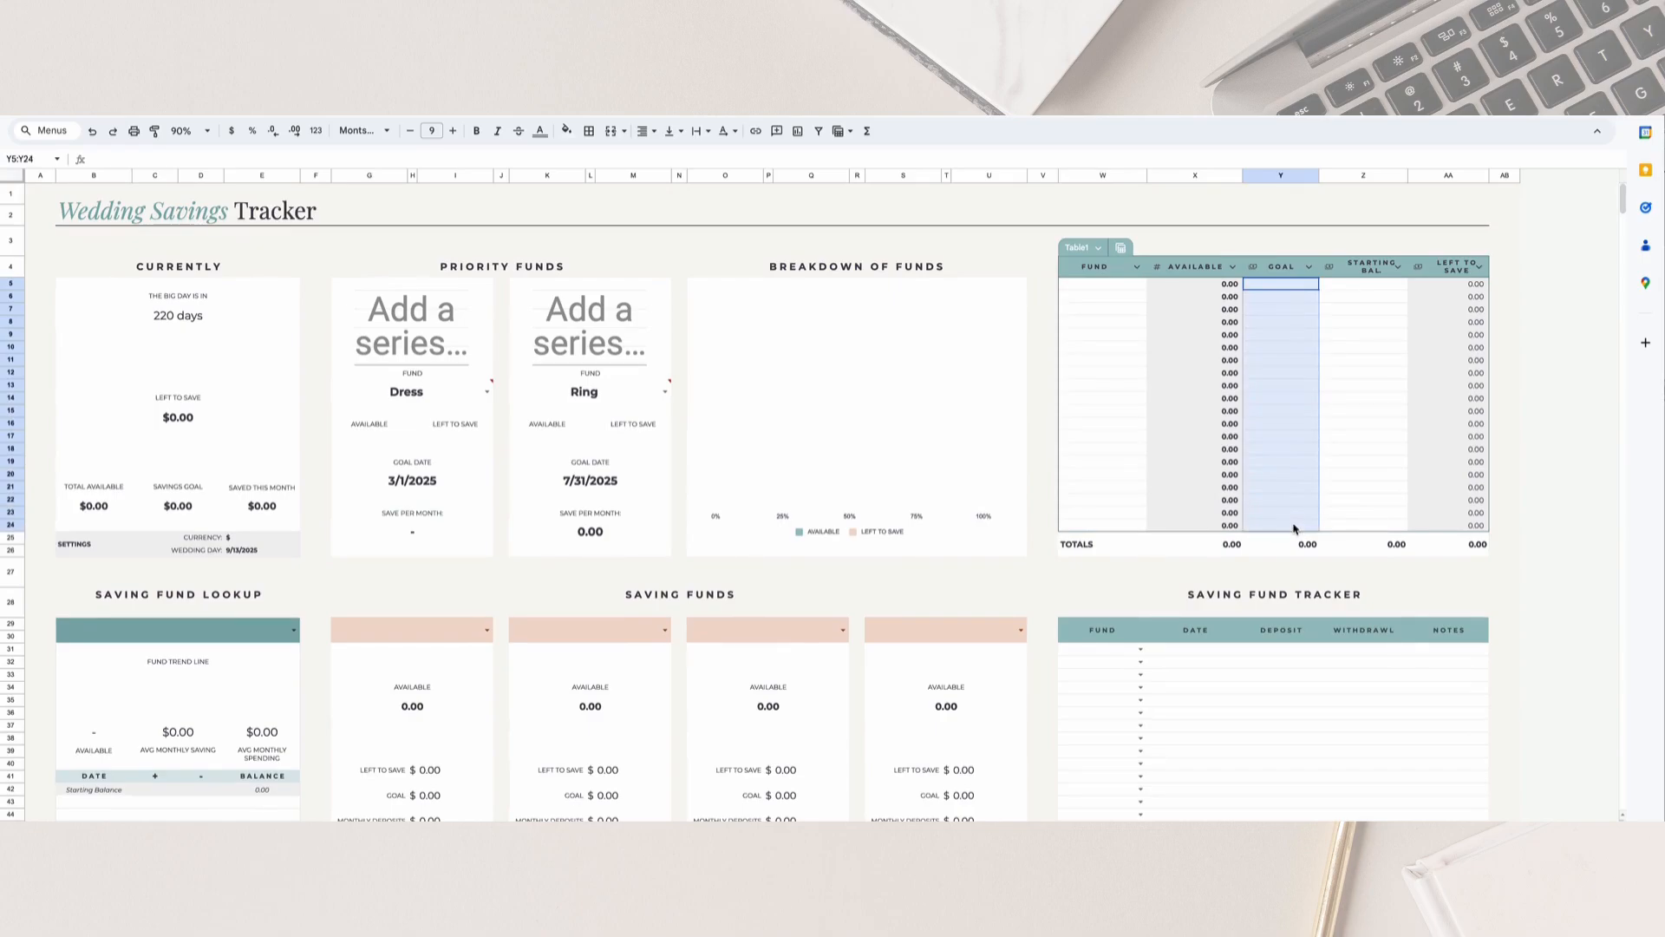
left_click_drag(1362, 285, 1357, 534)
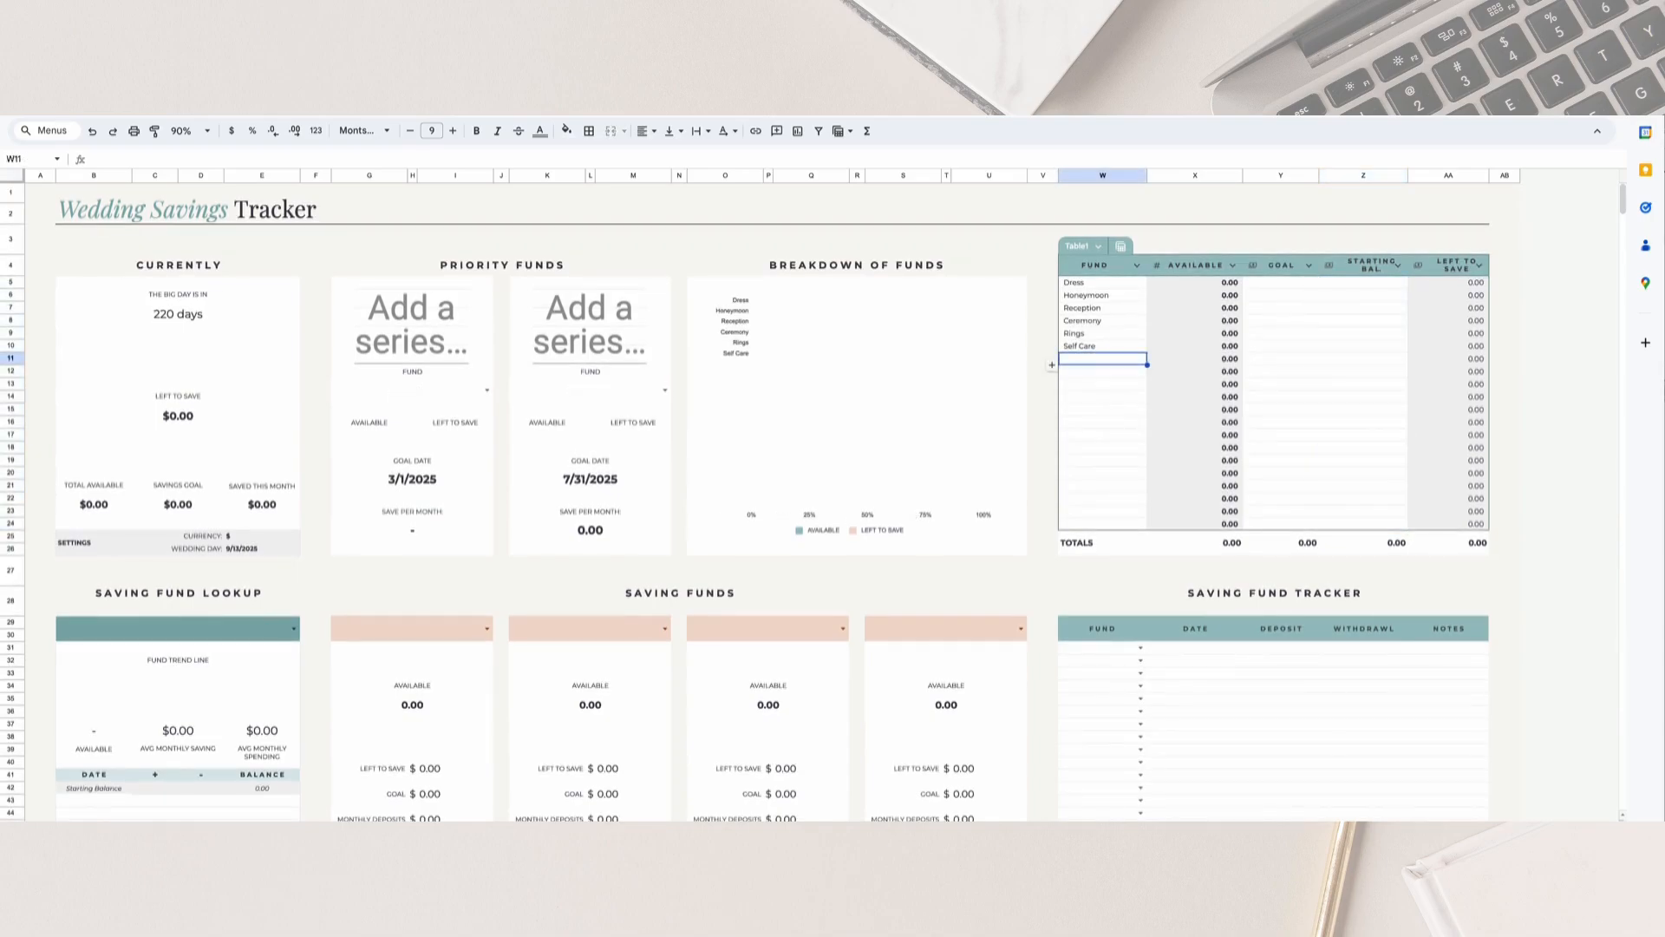
Add the funds Thank you gifts and Photography to the fund table, and enter goals of 5000 for Reception and 2000 for Ceremony.
type("Thank you")
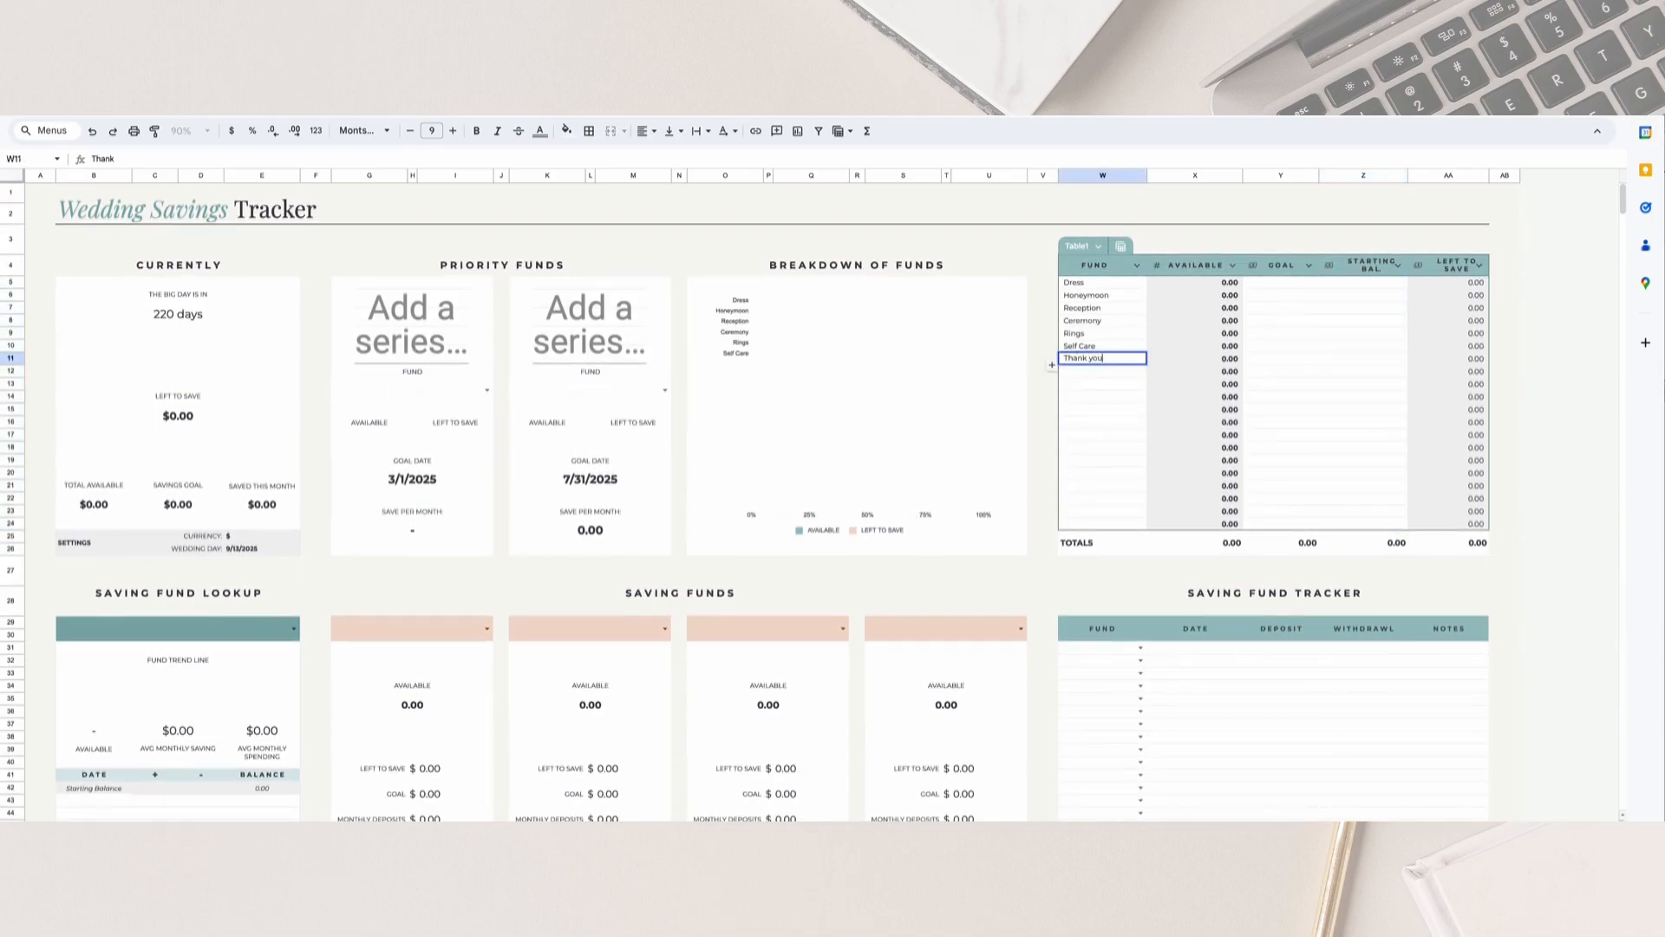
type(" gifts")
key("Return")
type("Photography")
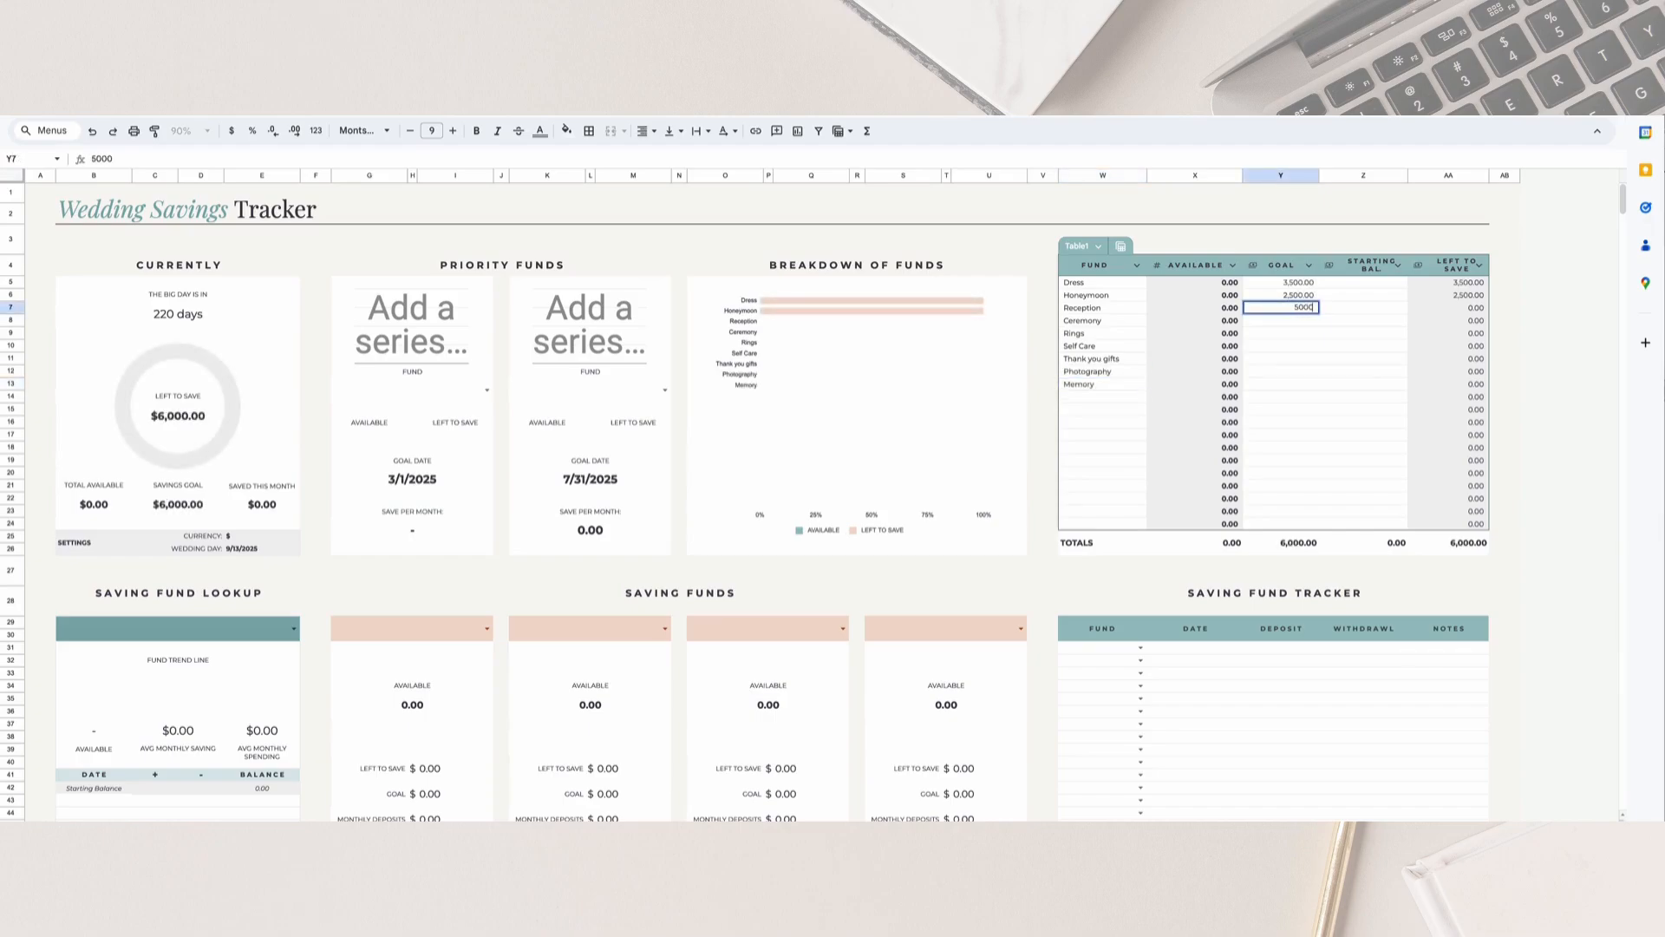
key("Return")
type("2000")
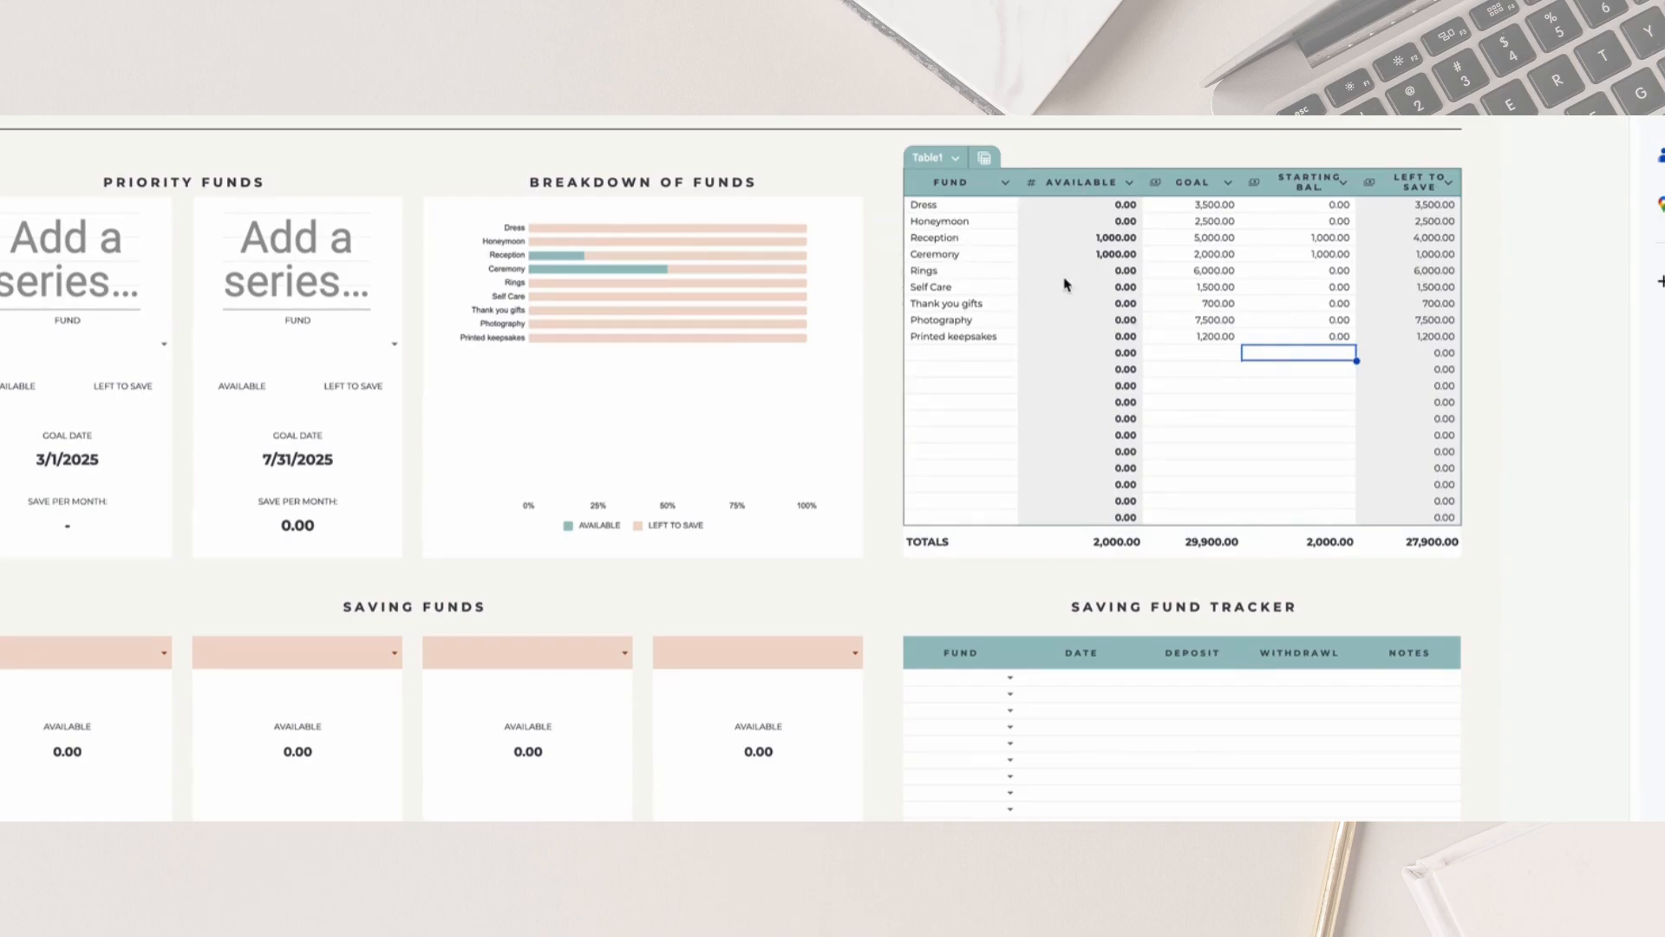
Assign Dress, Self Care, Honeymoon and Reception to the four cards in the first row of the Saving Funds section.
scroll(1066, 278, "down", 3)
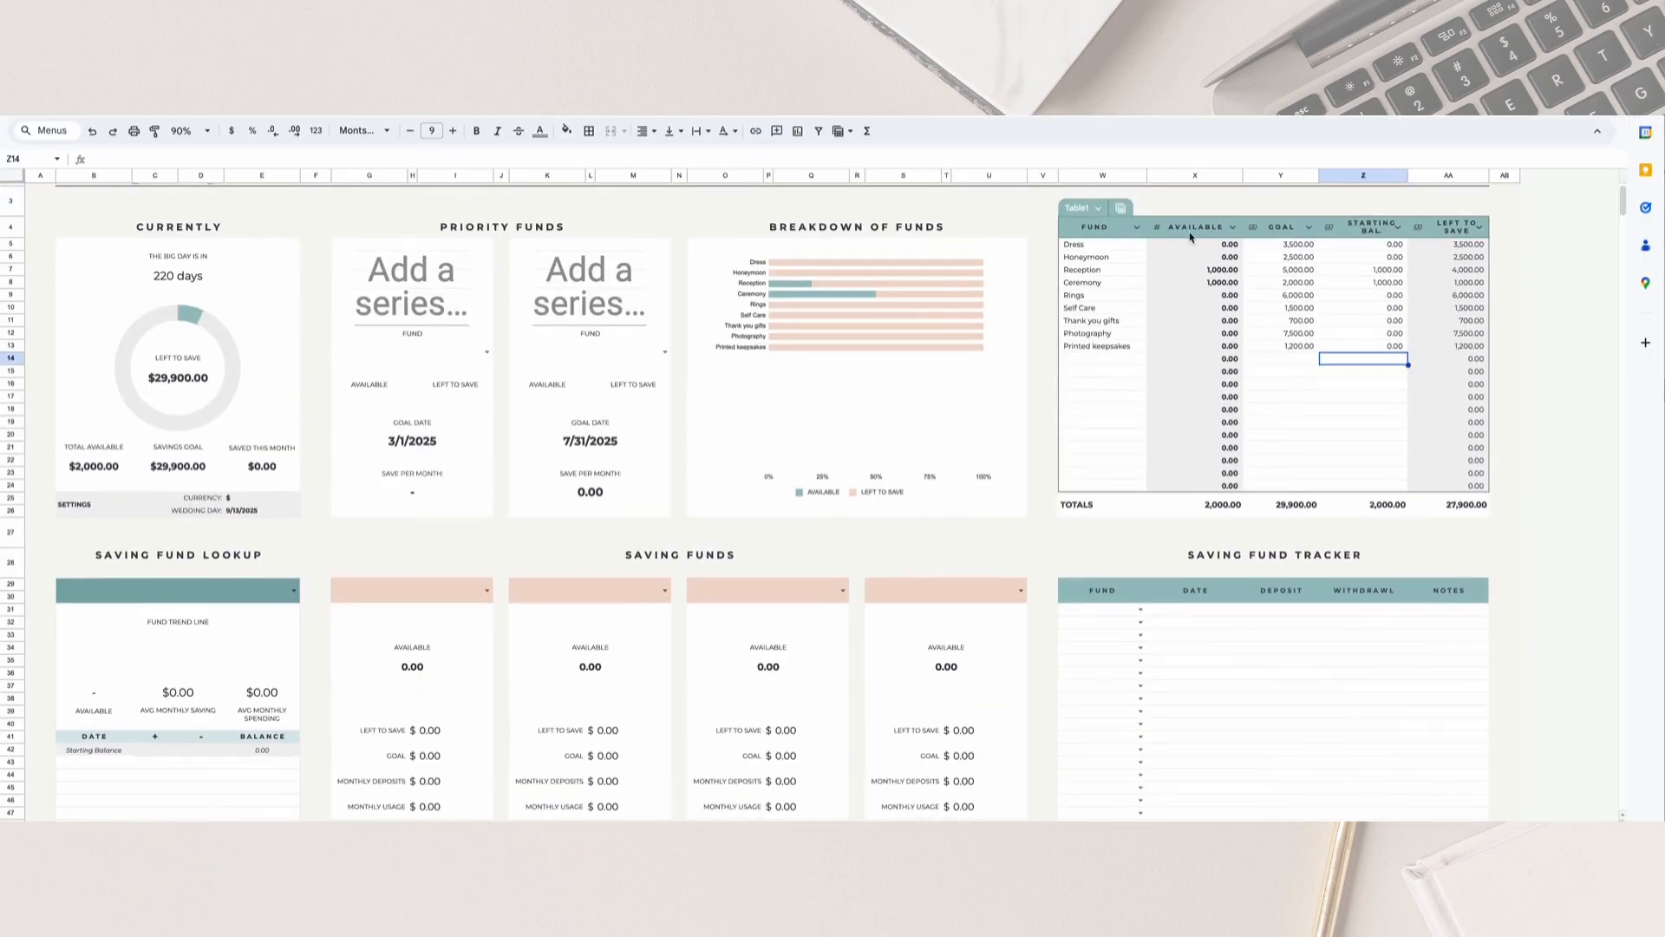
scroll(1090, 252, "up", 1)
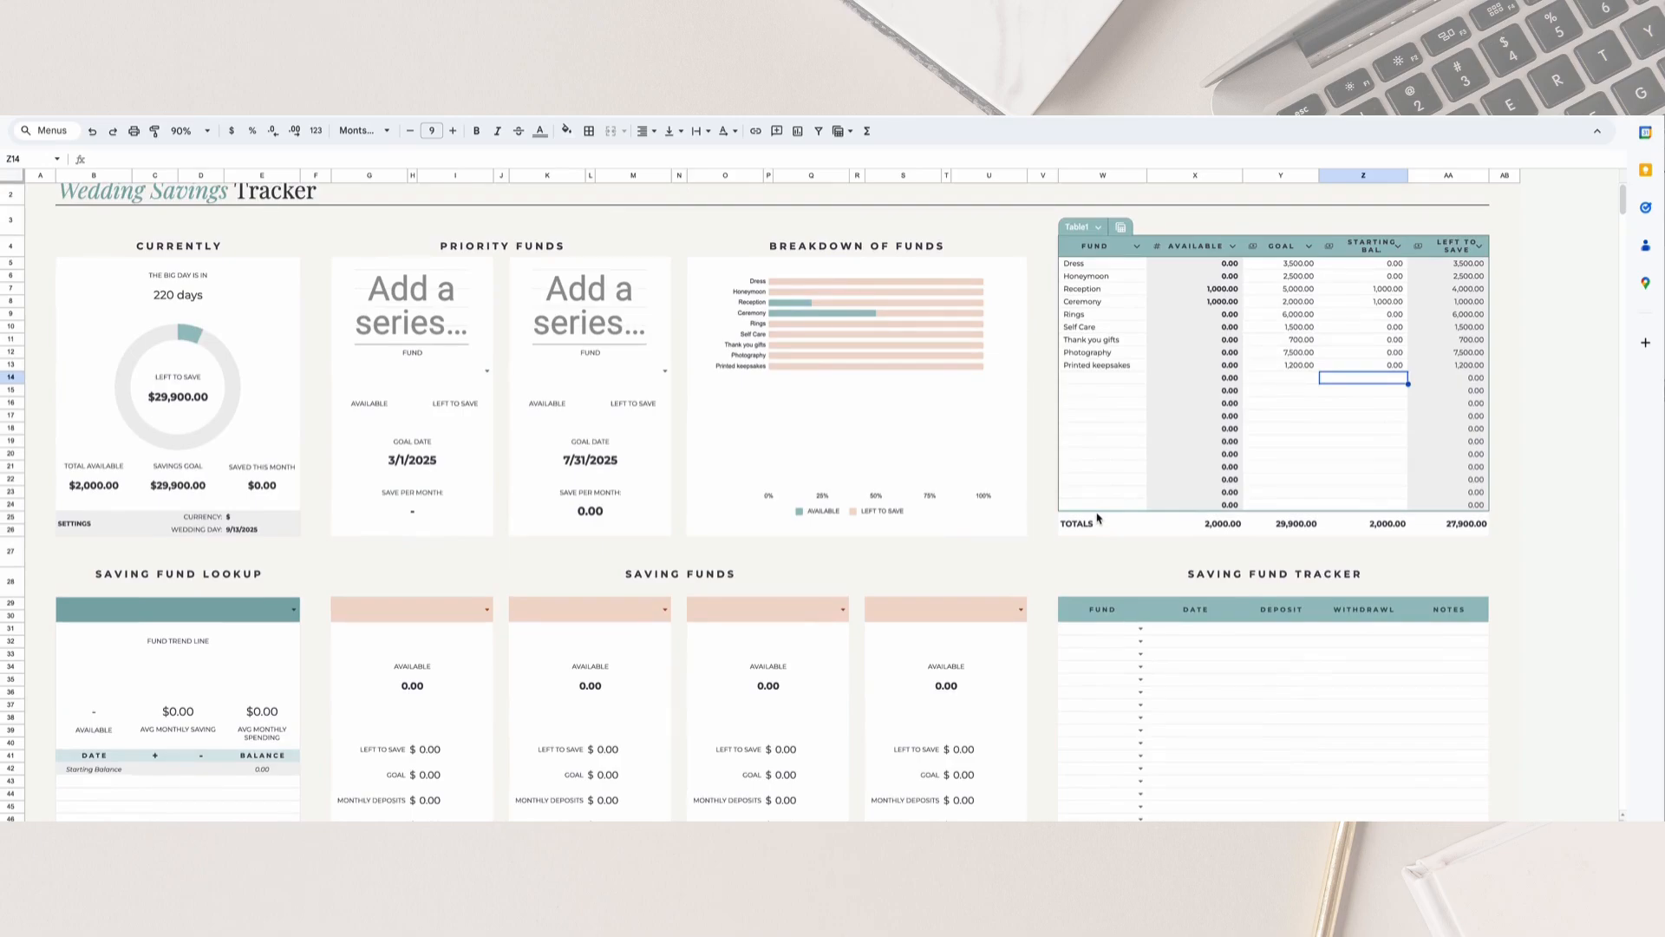
scroll(621, 499, "down", 2)
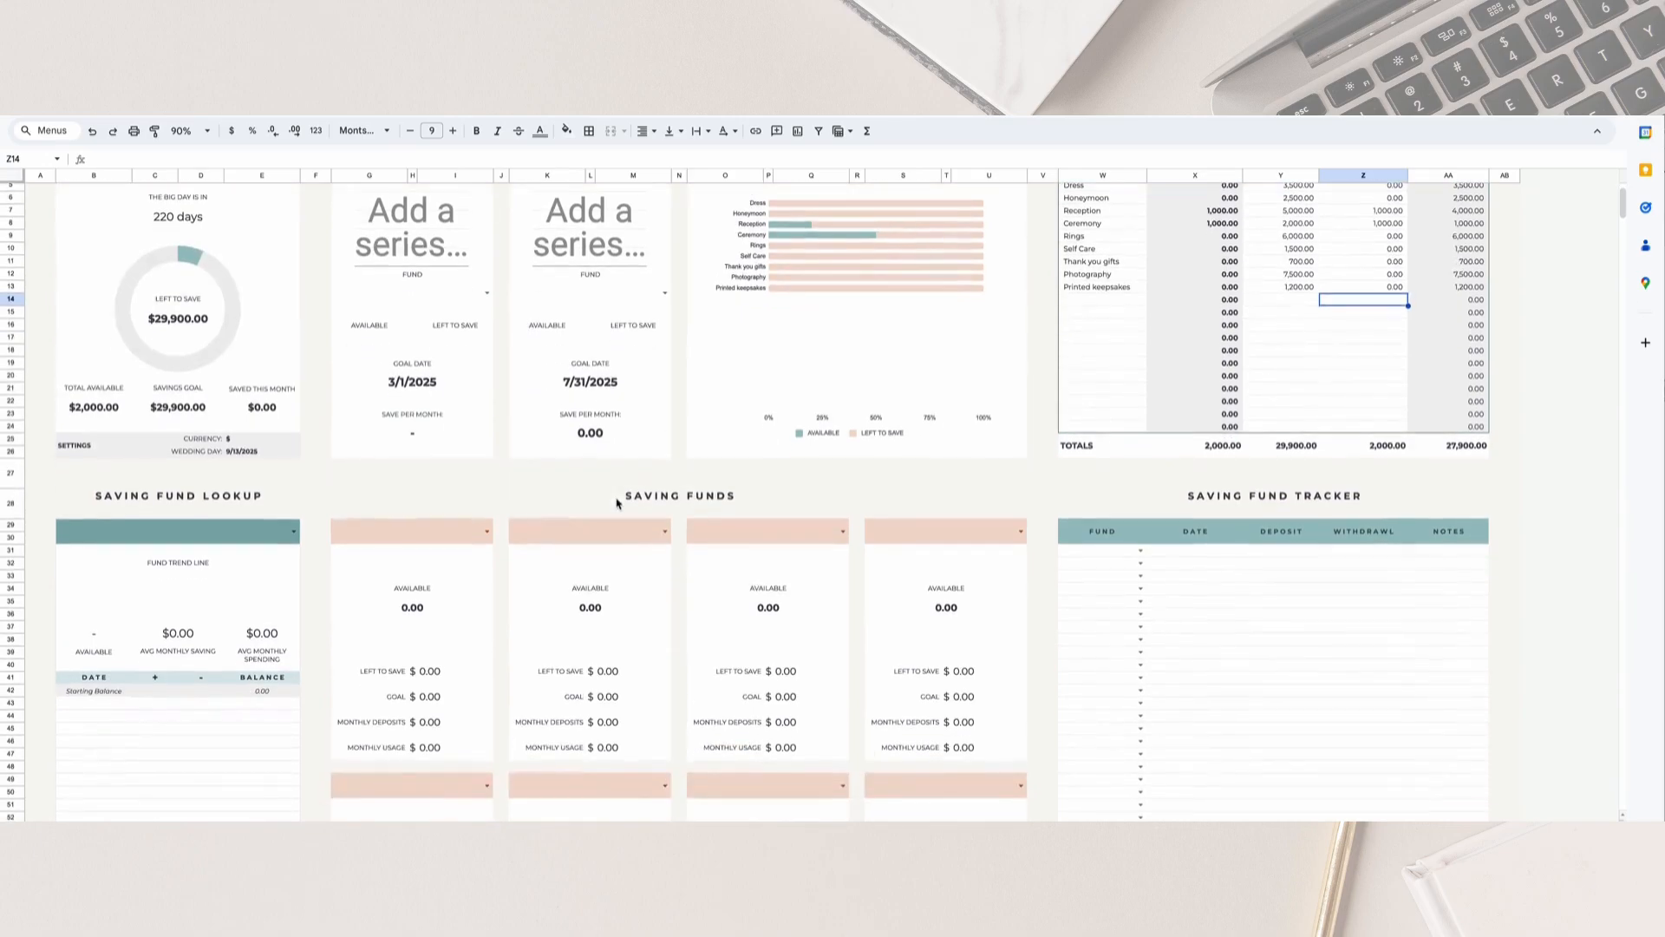
left_click(401, 538)
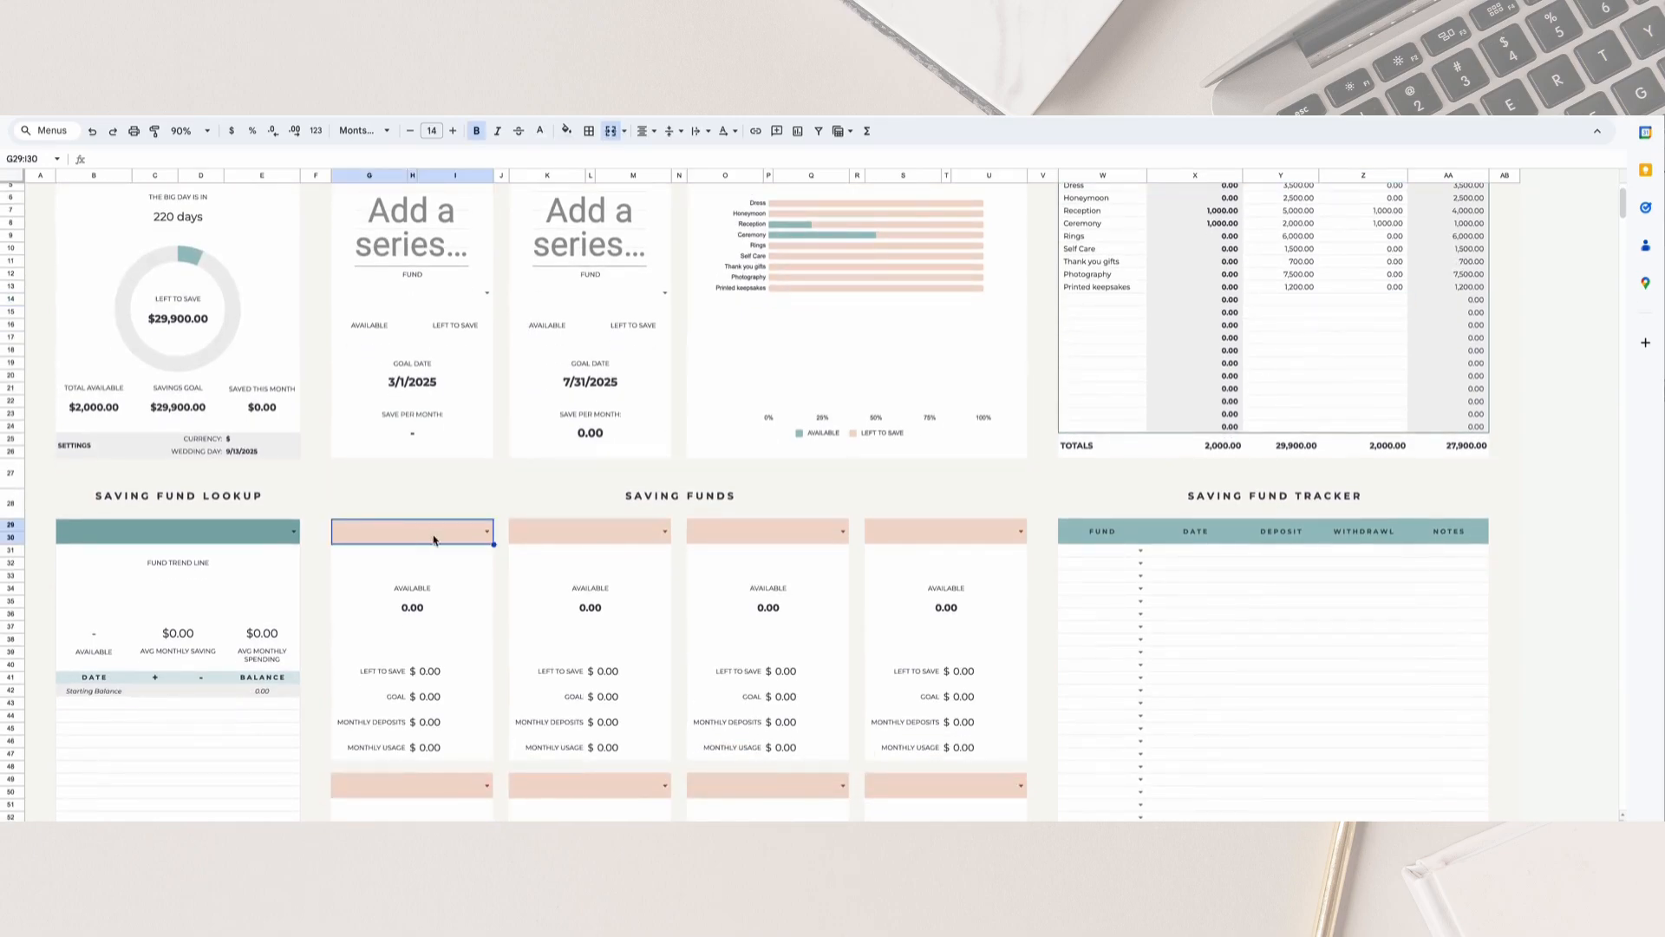
left_click(484, 532)
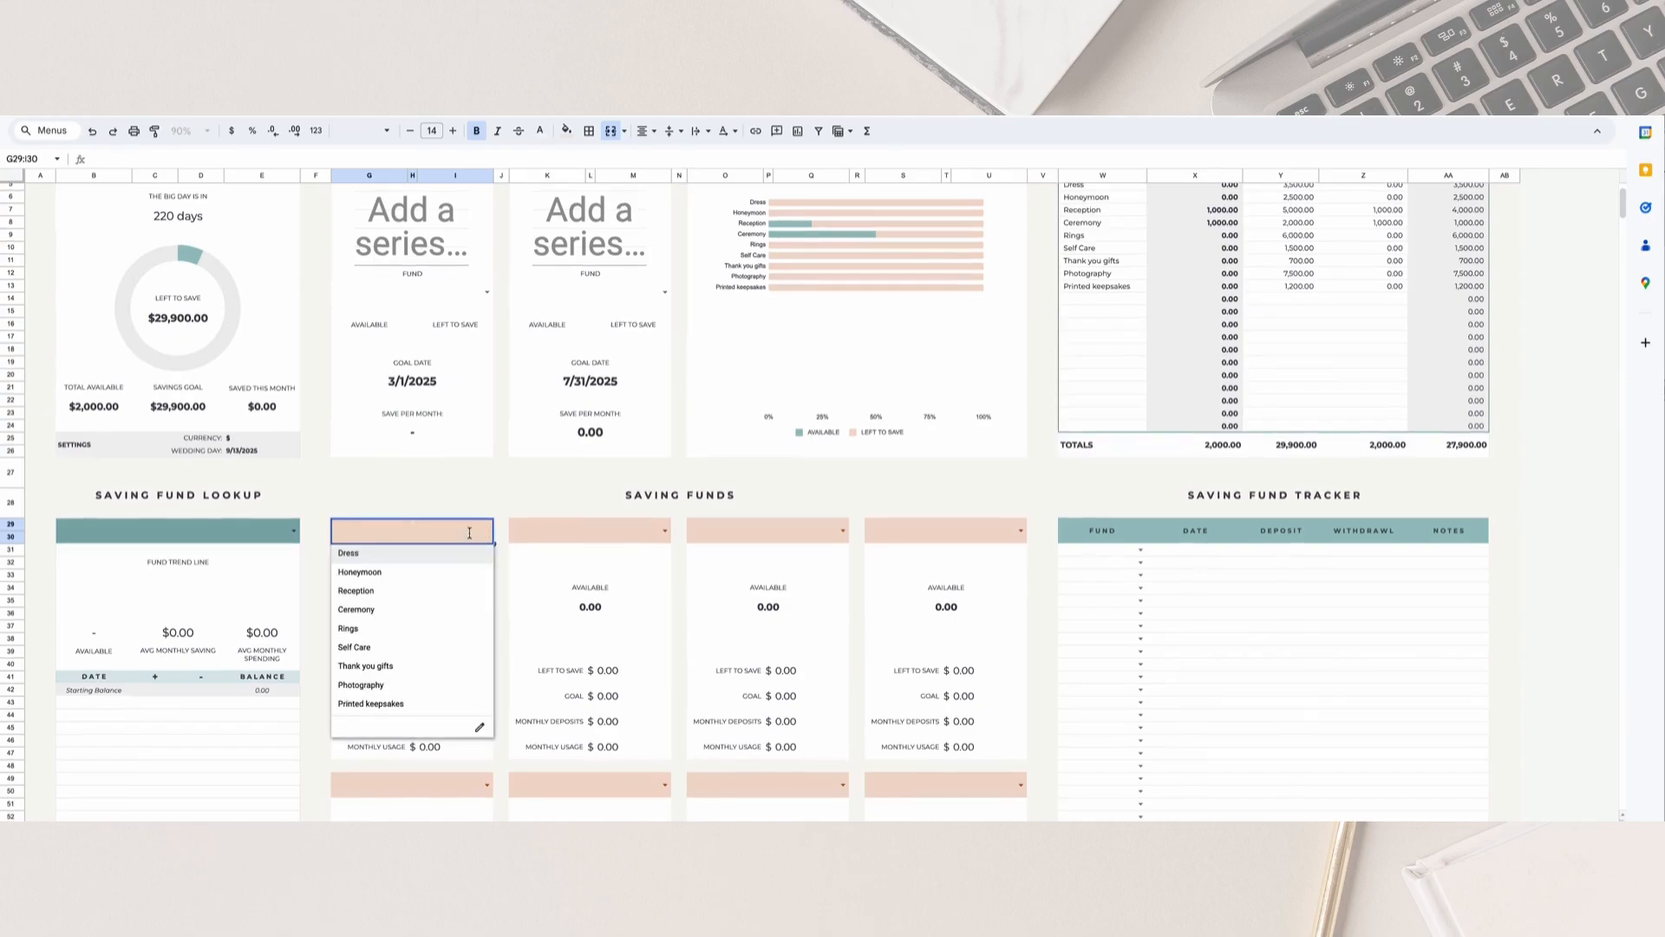
left_click(373, 555)
left_click(659, 543)
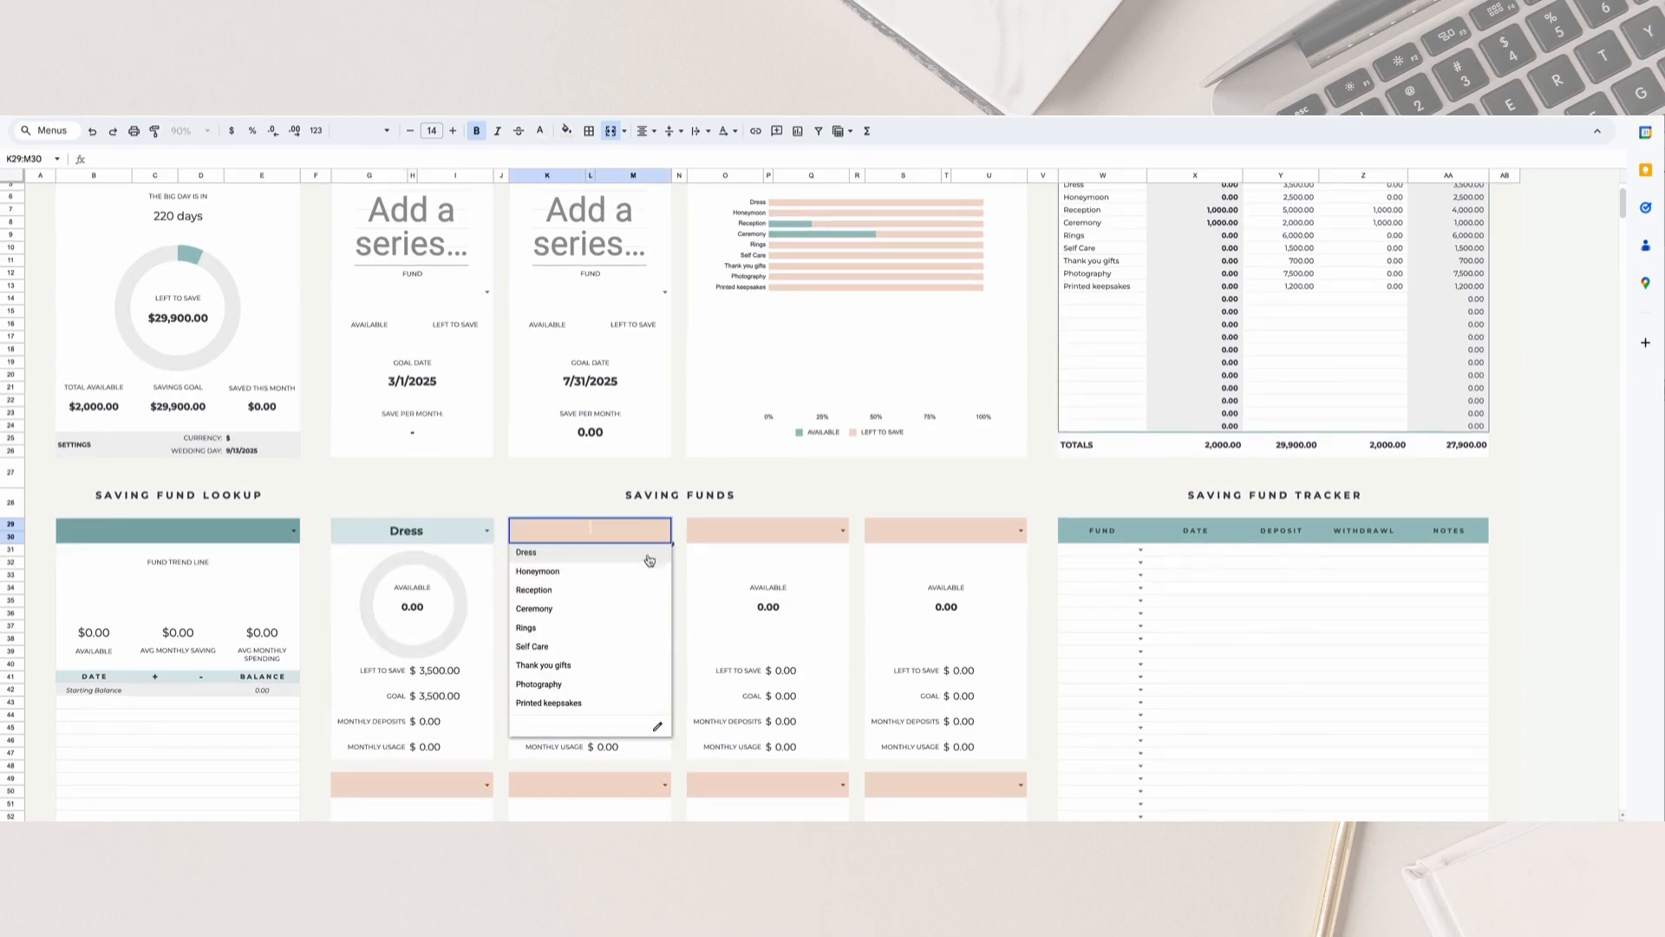
left_click(624, 646)
left_click(843, 531)
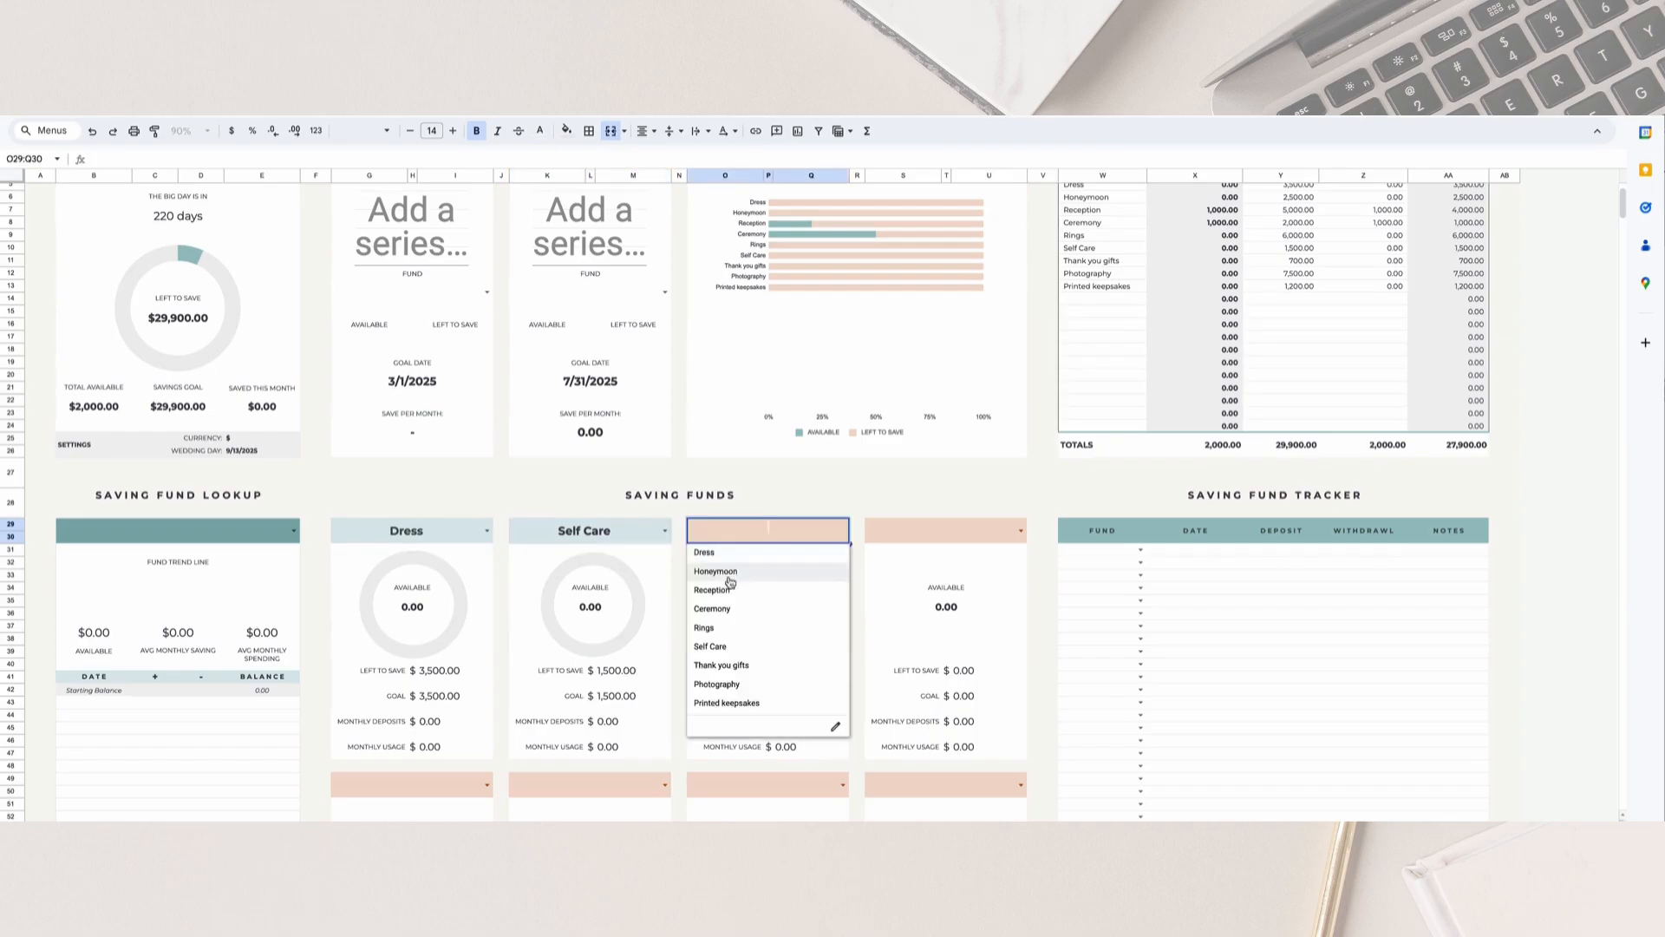
left_click(730, 574)
left_click(1021, 530)
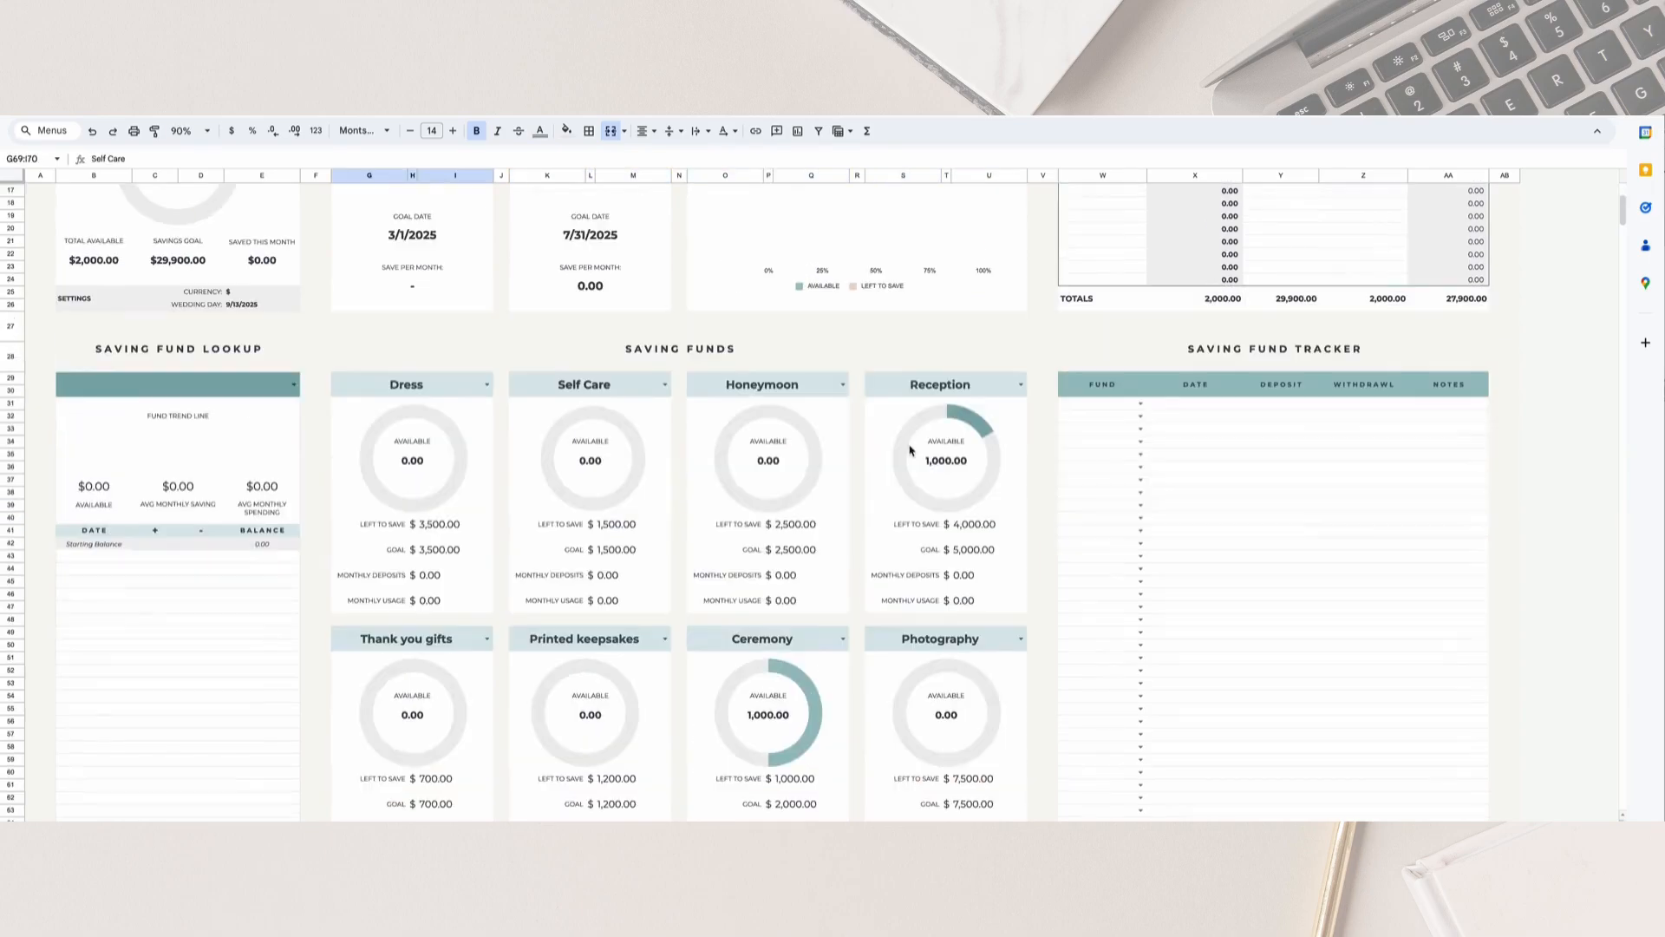
Examine the Reception card's left to save, goal, monthly deposits, monthly usage and progress chart.
scroll(713, 414, "down", 2)
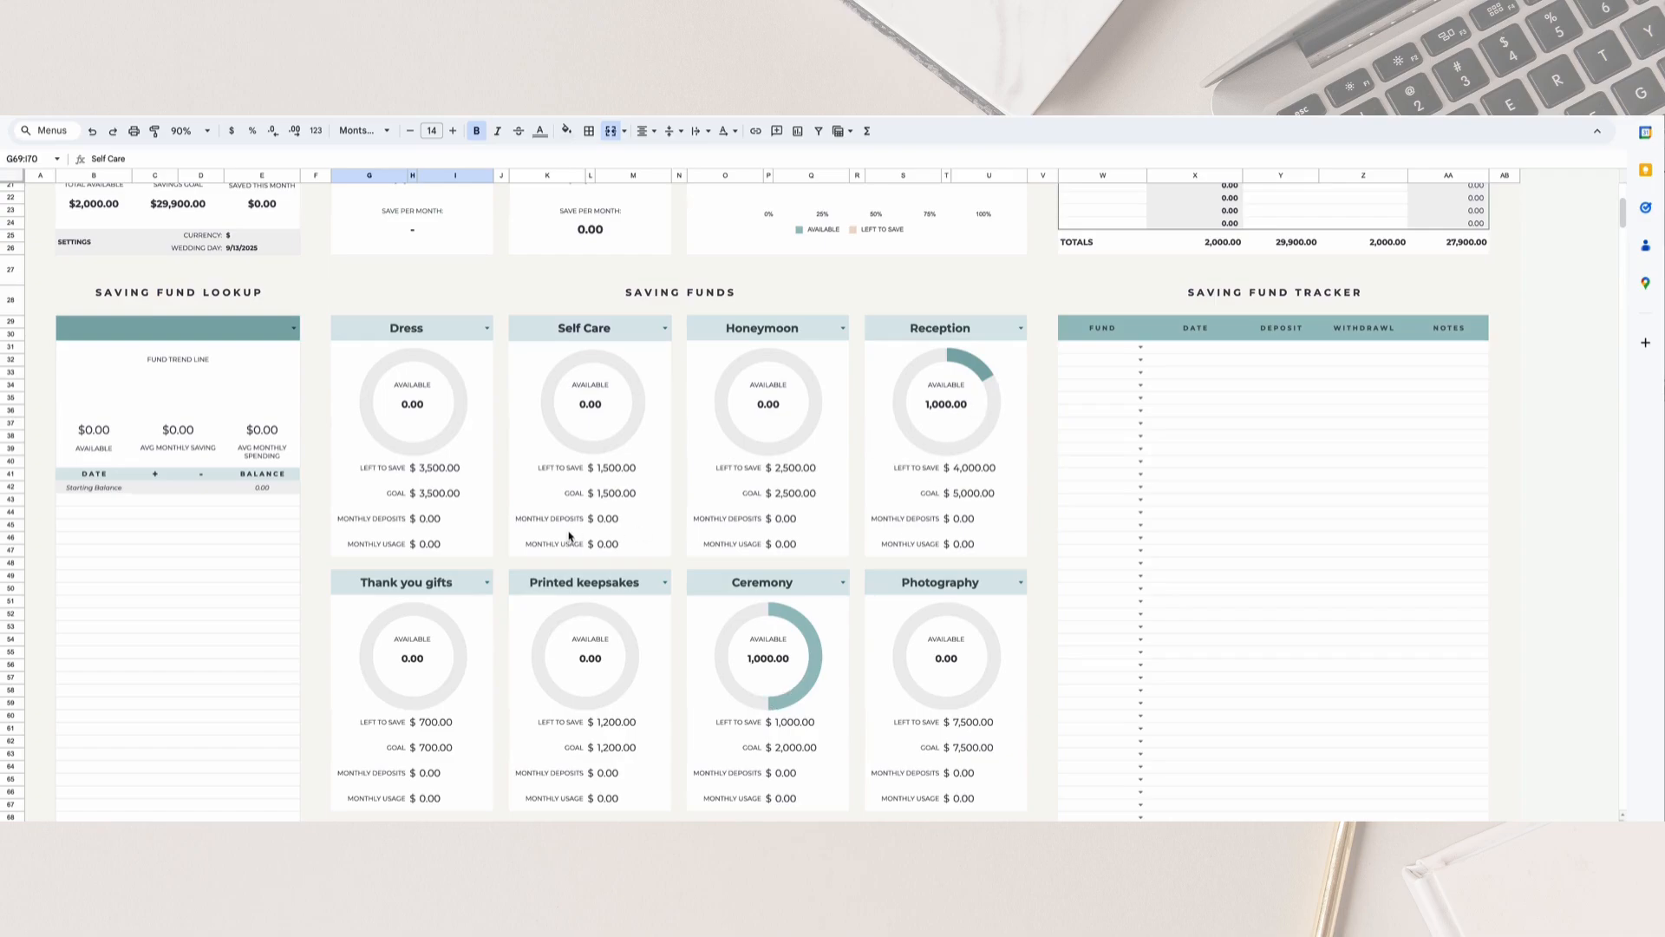
left_click(991, 475)
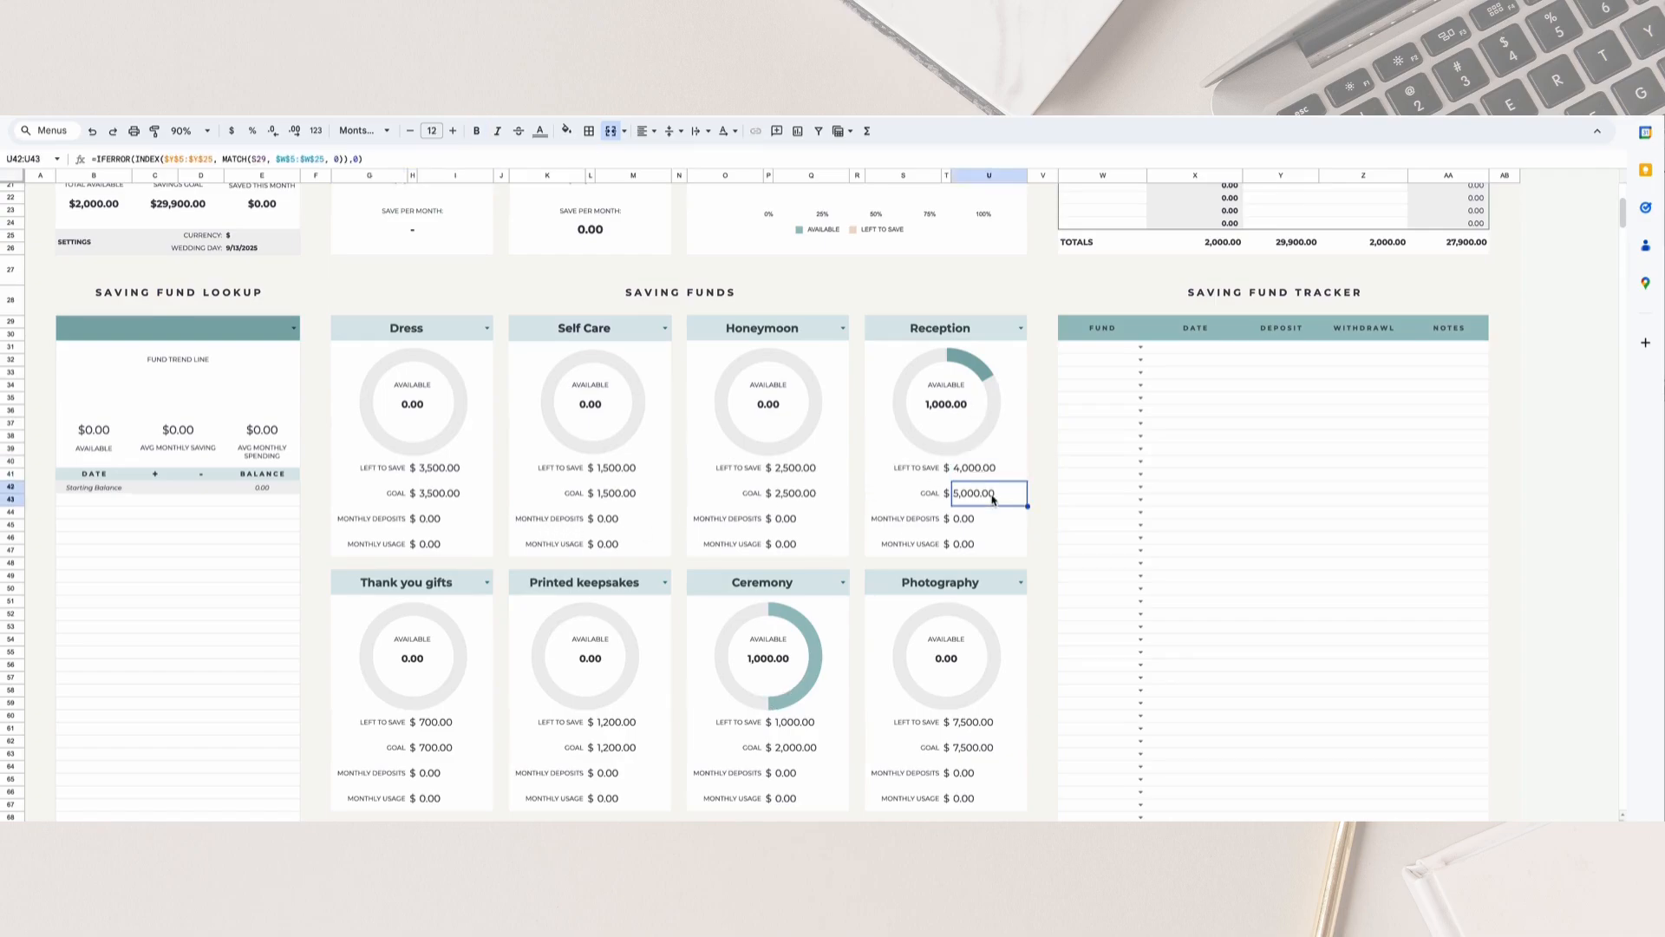
scroll(995, 499, "up", 1)
left_click(983, 533)
left_click(993, 557)
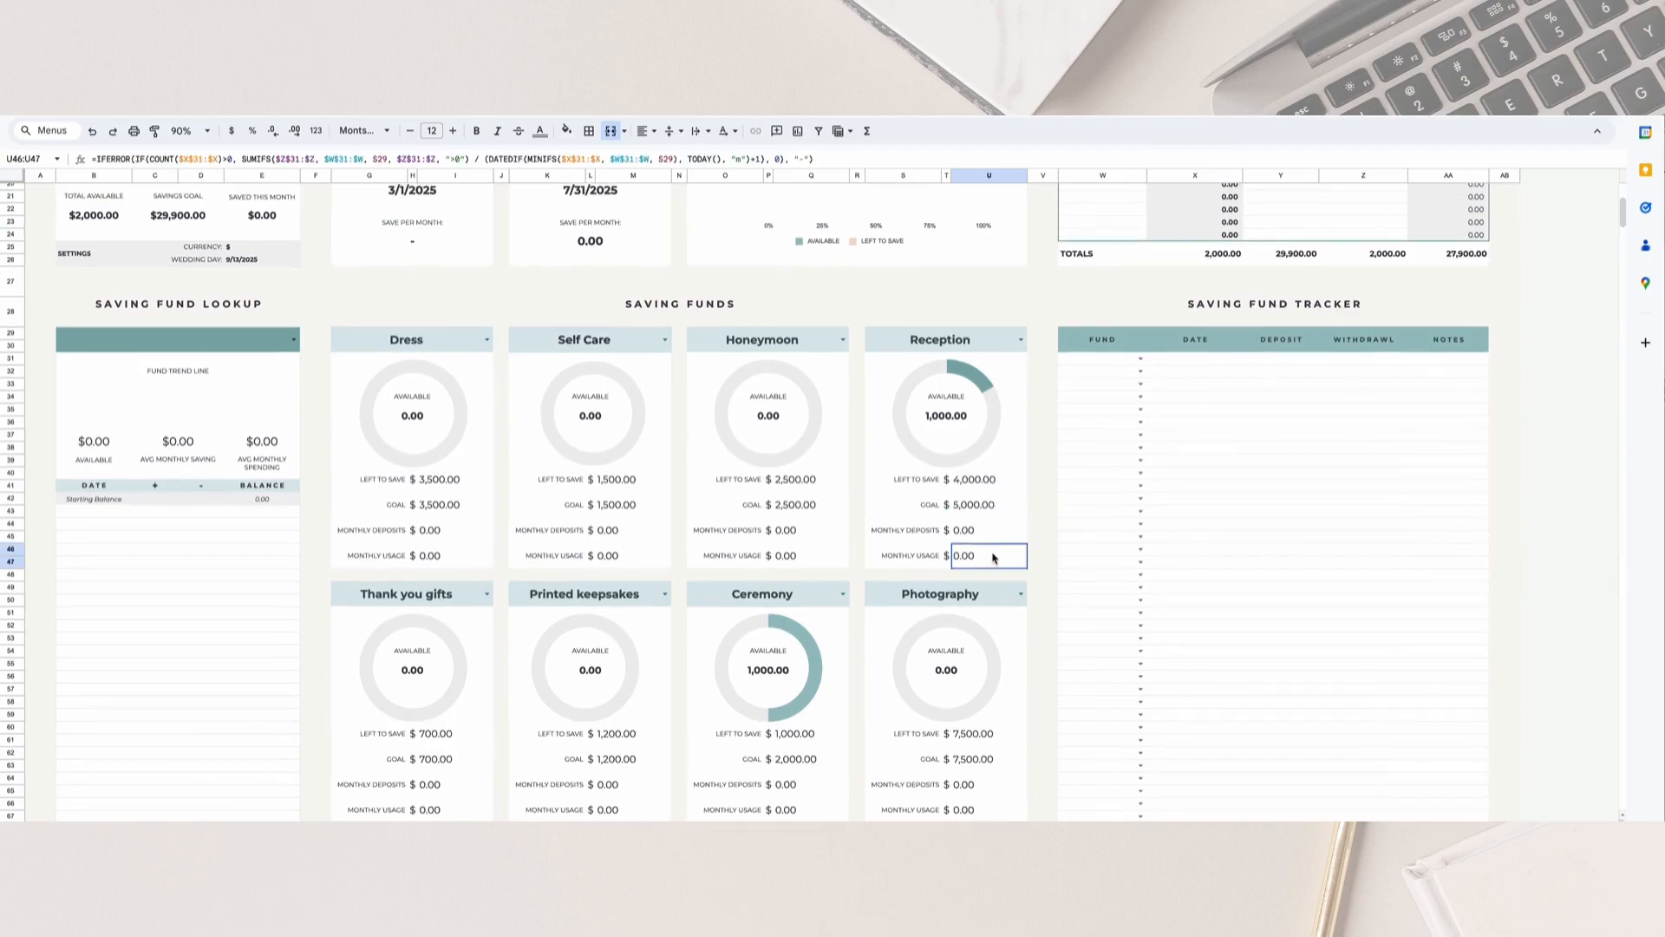
left_click(1020, 417)
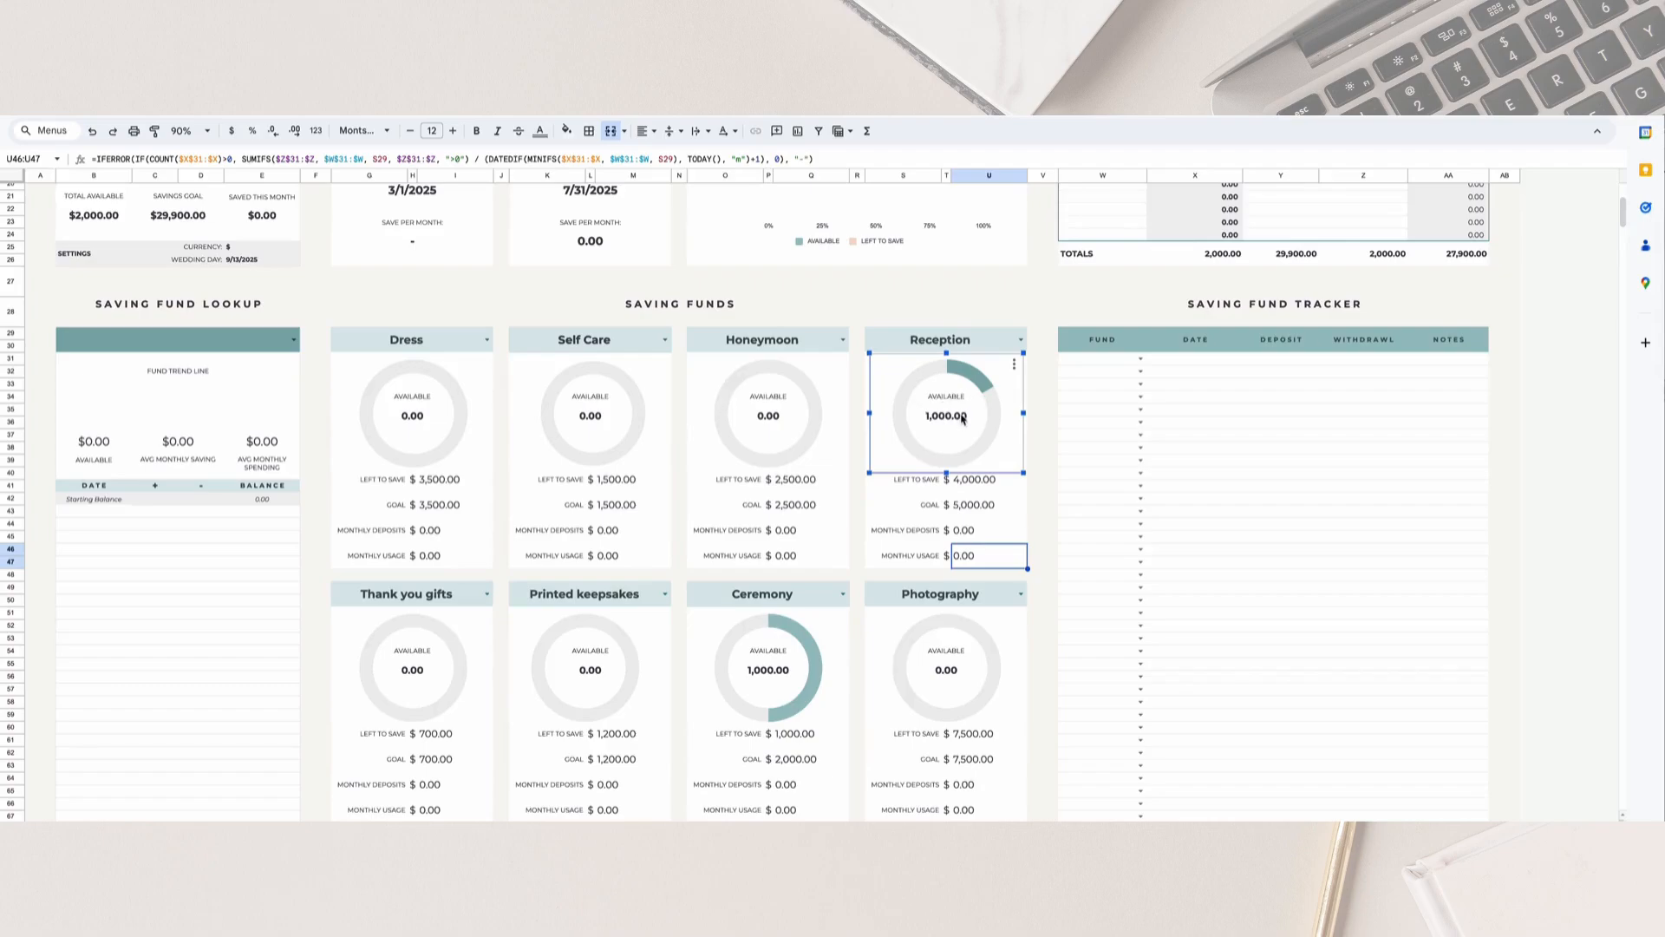
mouse_move(993, 408)
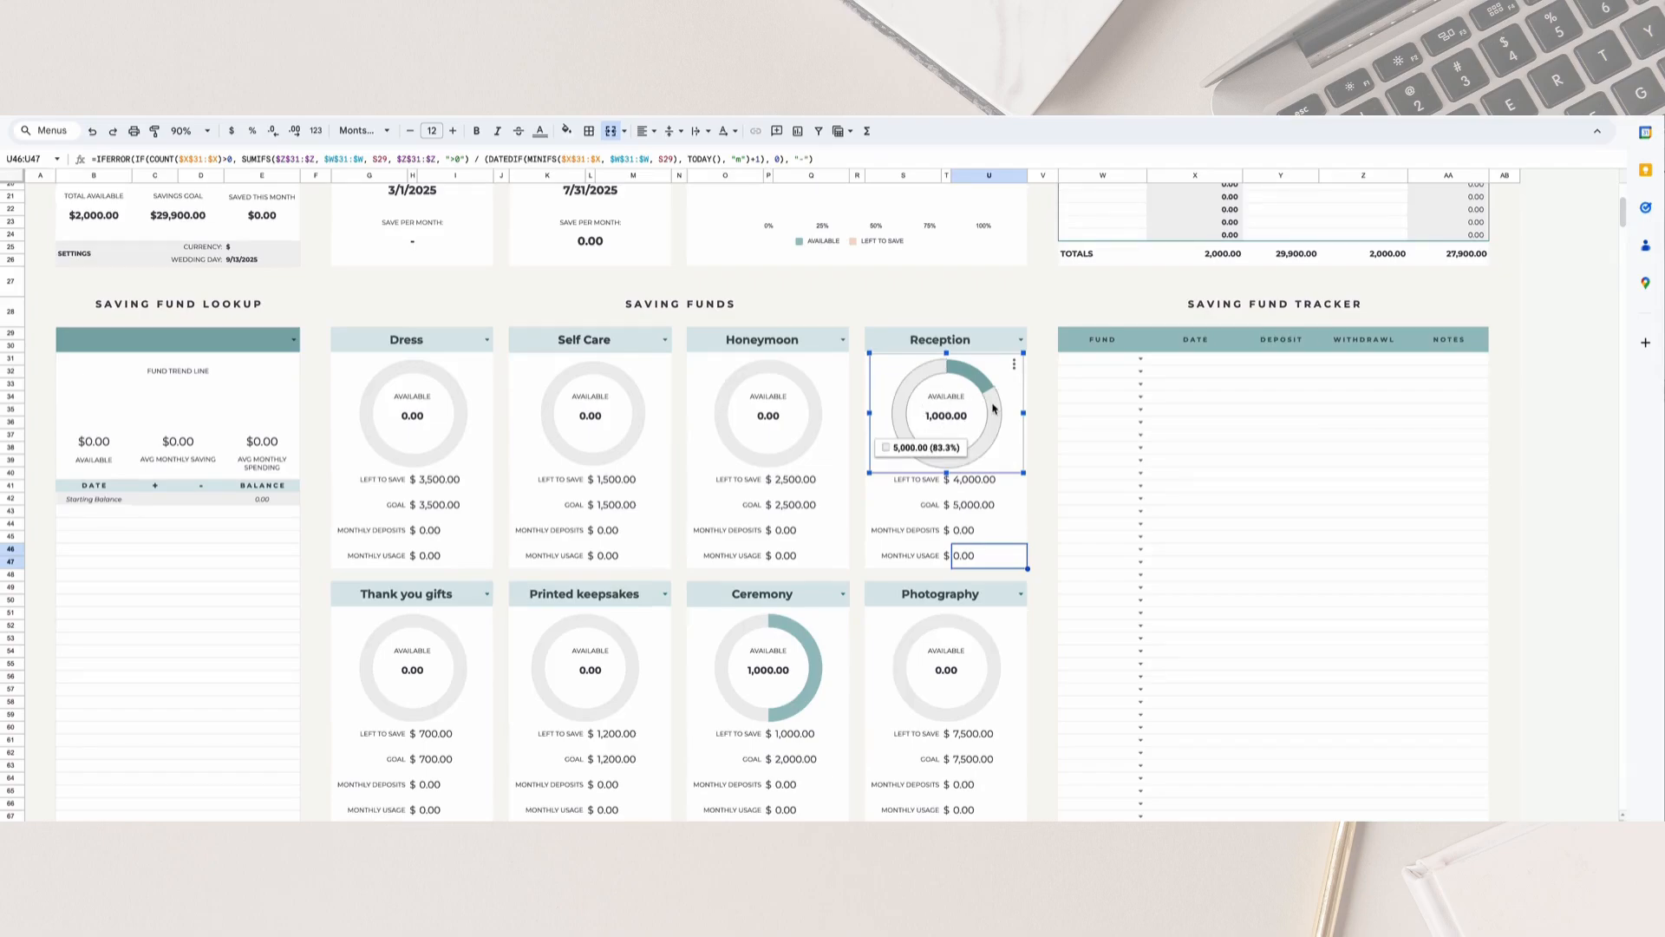
scroll(1080, 398, "up", 3)
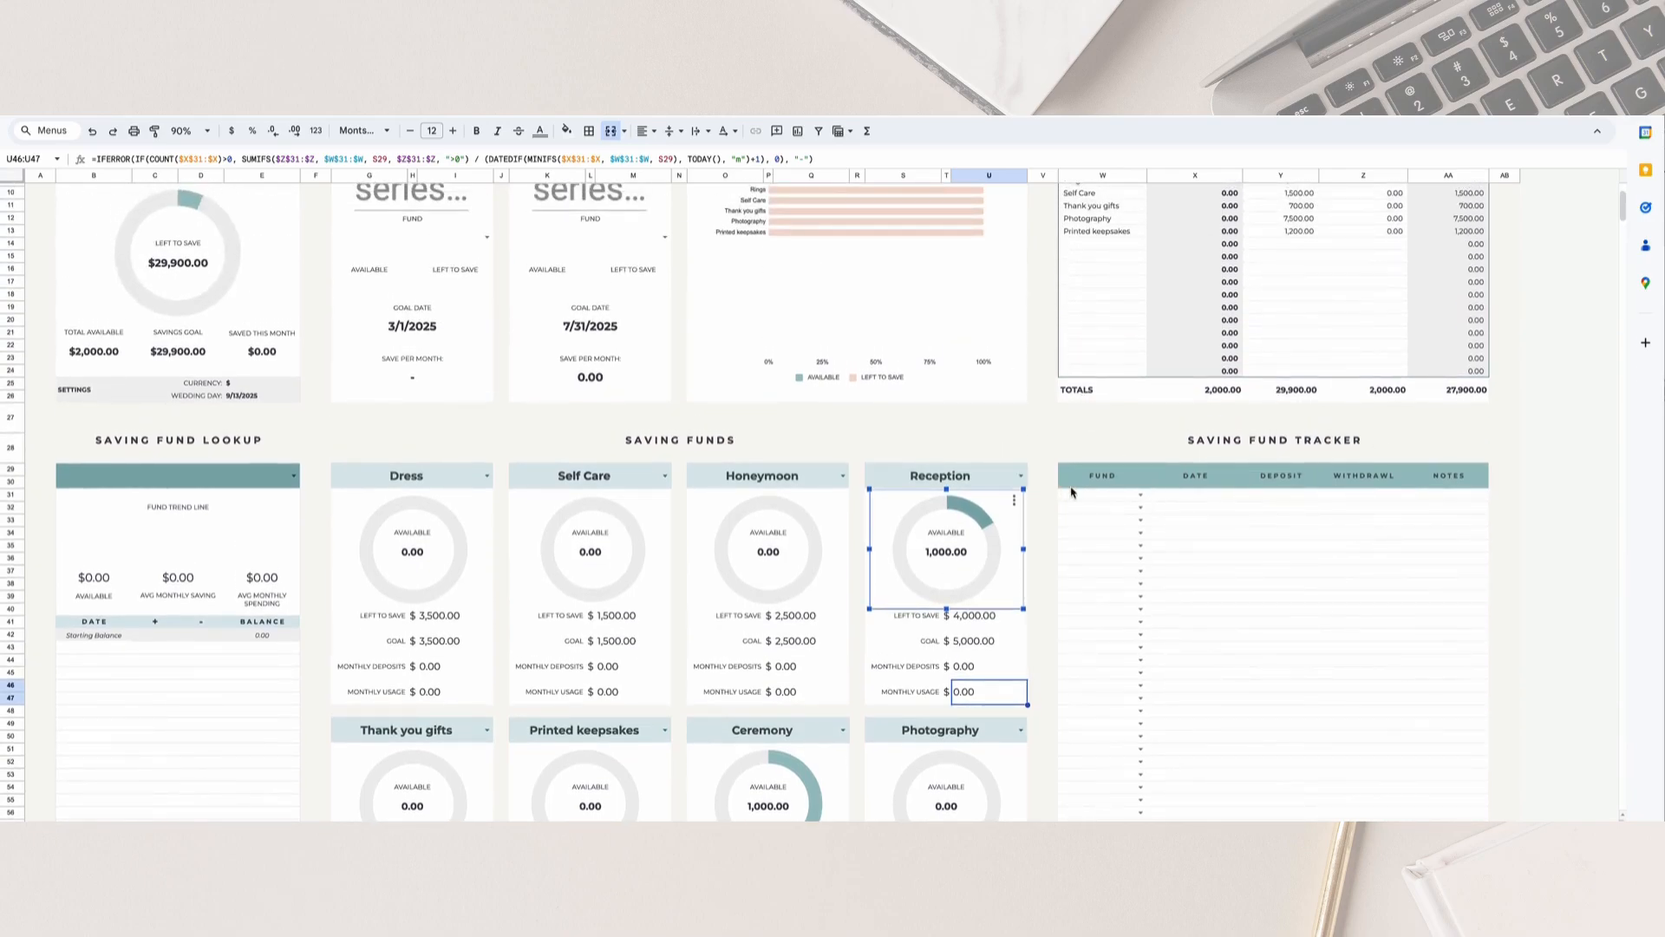
Start the first Saving Fund Tracker entry with the Honeymoon fund and the date 2/5/2025.
left_click(1195, 508)
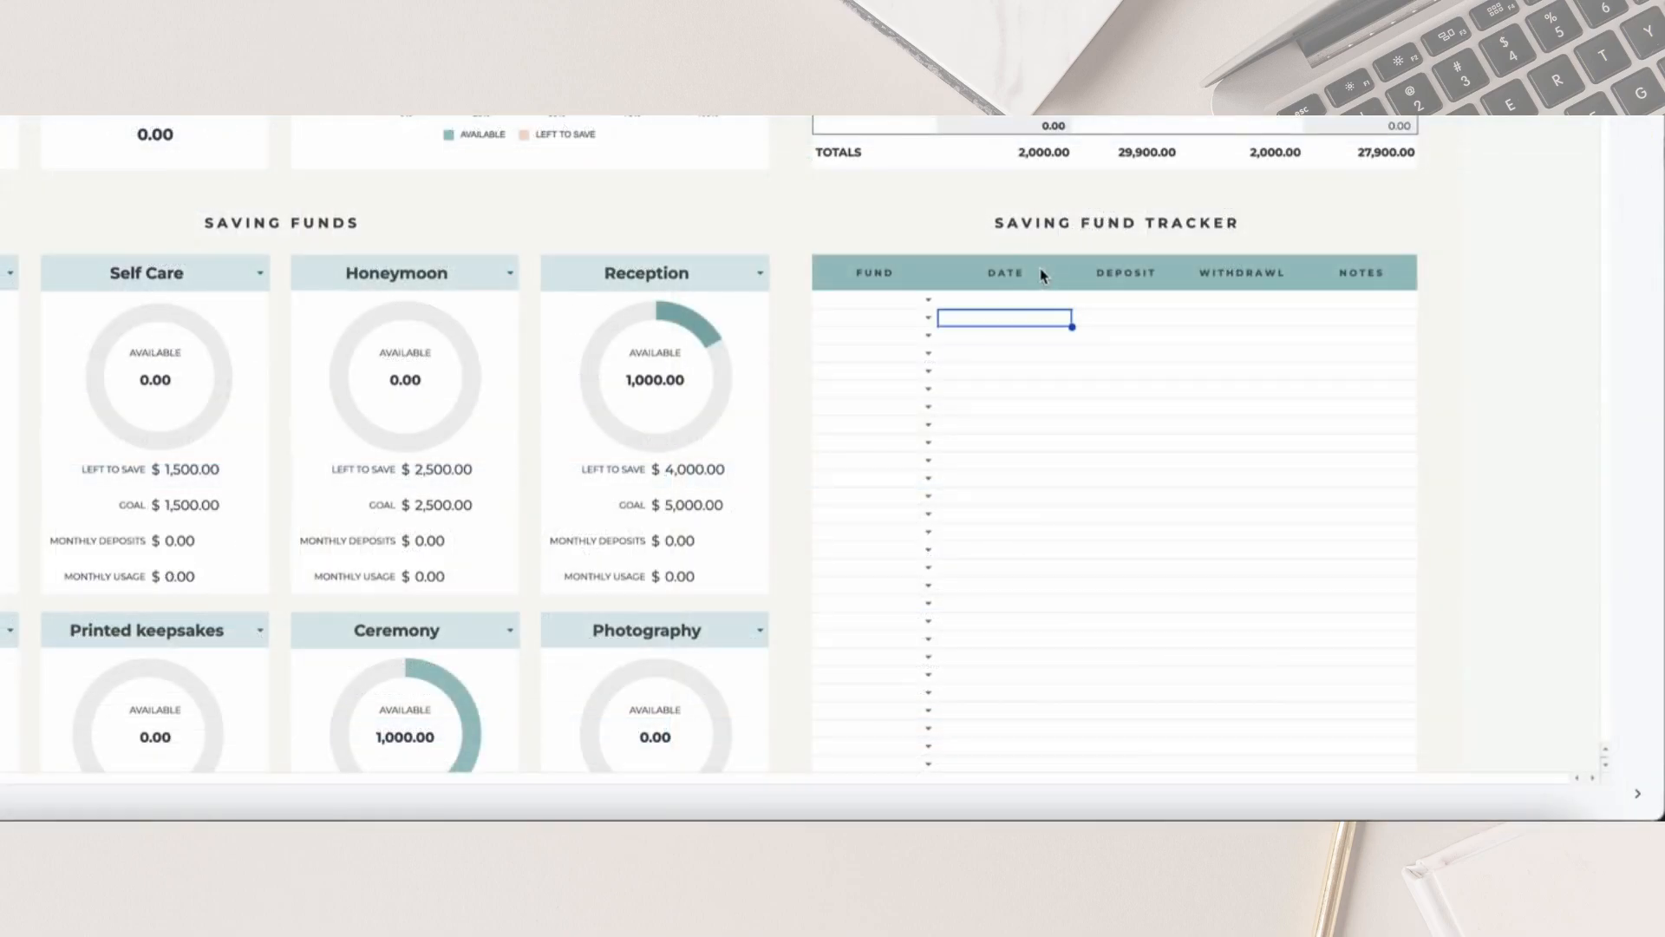
left_click(928, 300)
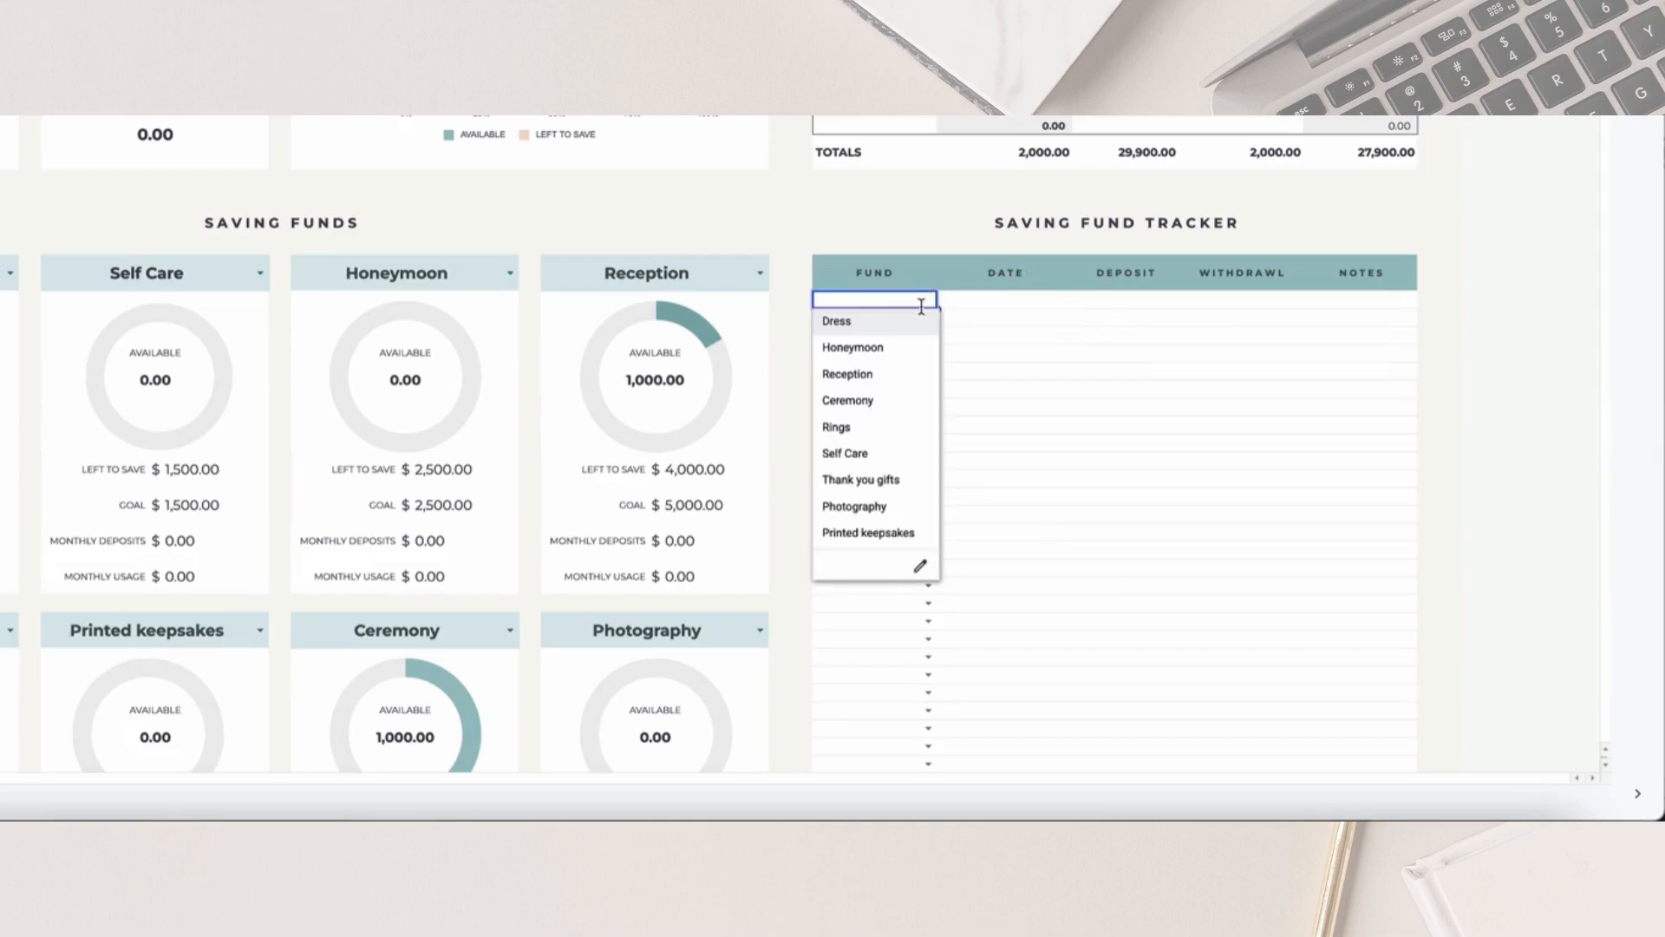
left_click(891, 347)
double_click(1014, 300)
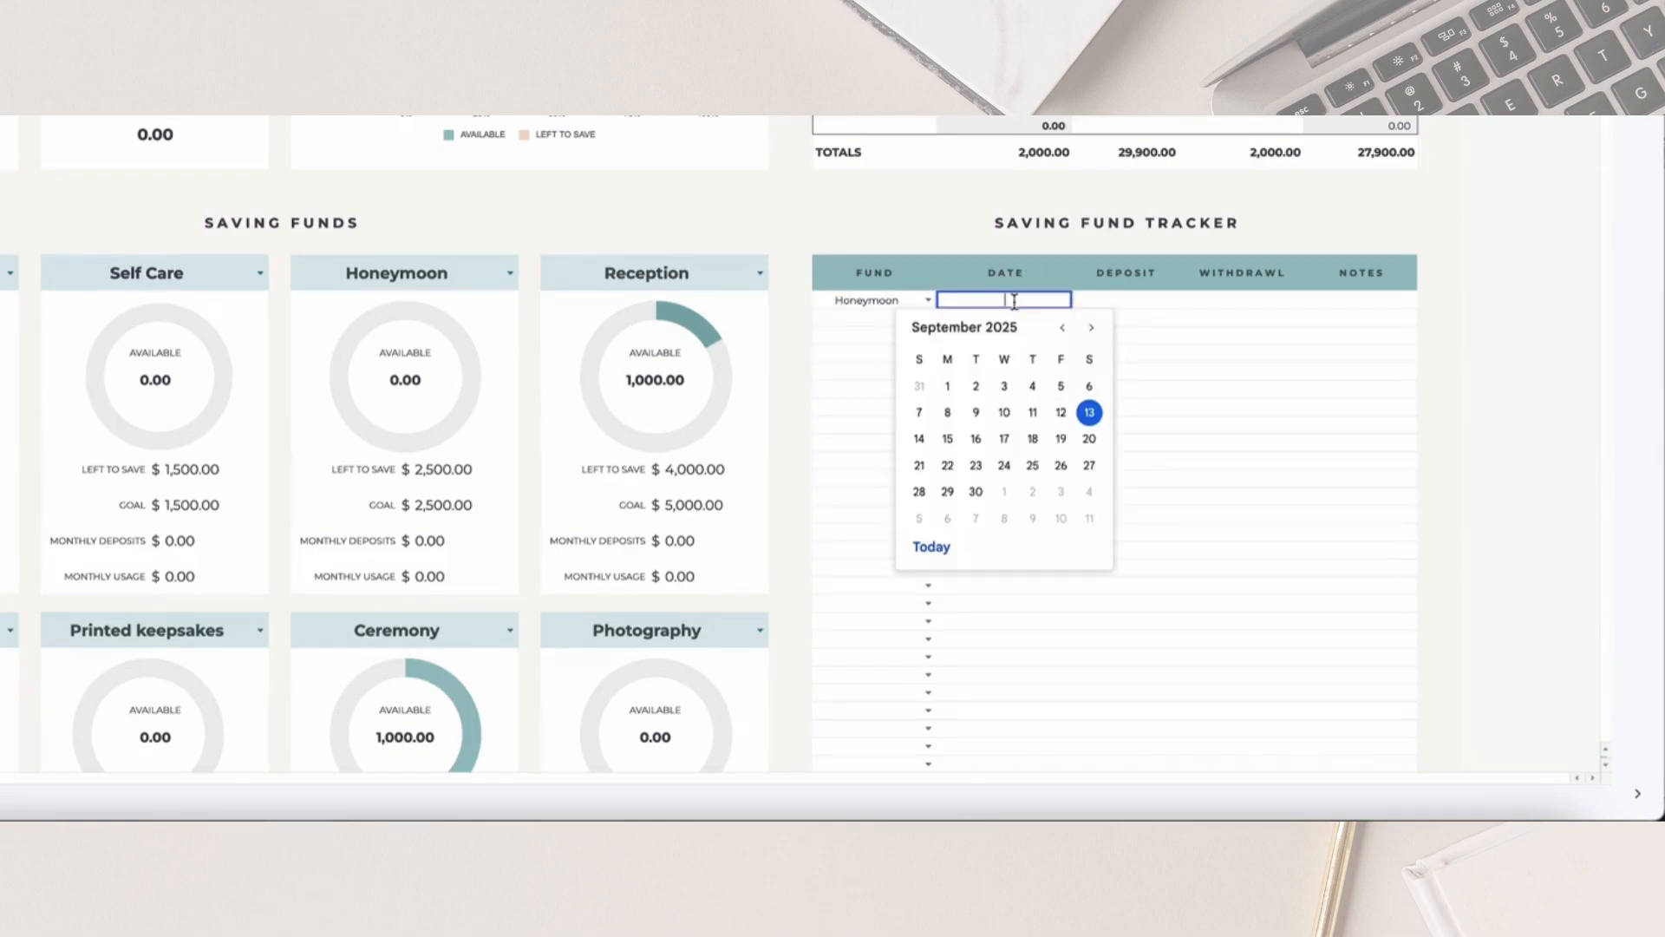
left_click(1062, 327)
left_click(1062, 328)
left_click(1062, 328)
left_click(1062, 328)
left_click(1063, 327)
left_click(1062, 327)
left_click(1063, 328)
left_click(1005, 412)
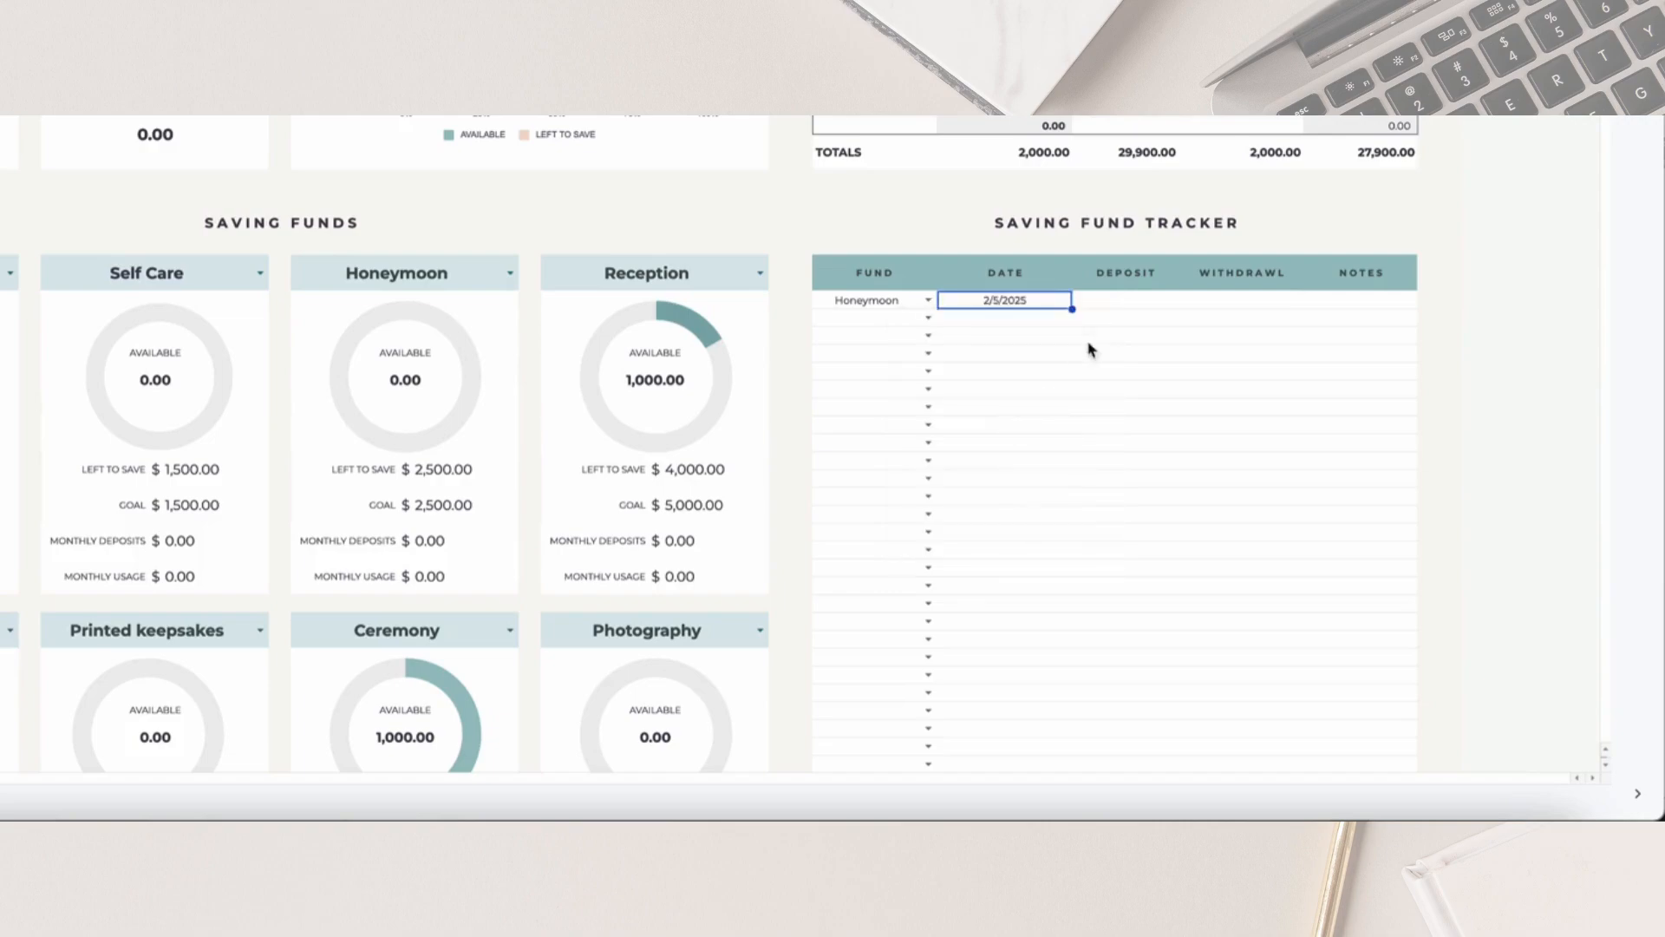
Enter a deposit of 500 for the Honeymoon entry in the Saving Fund Tracker.
left_click(1128, 302)
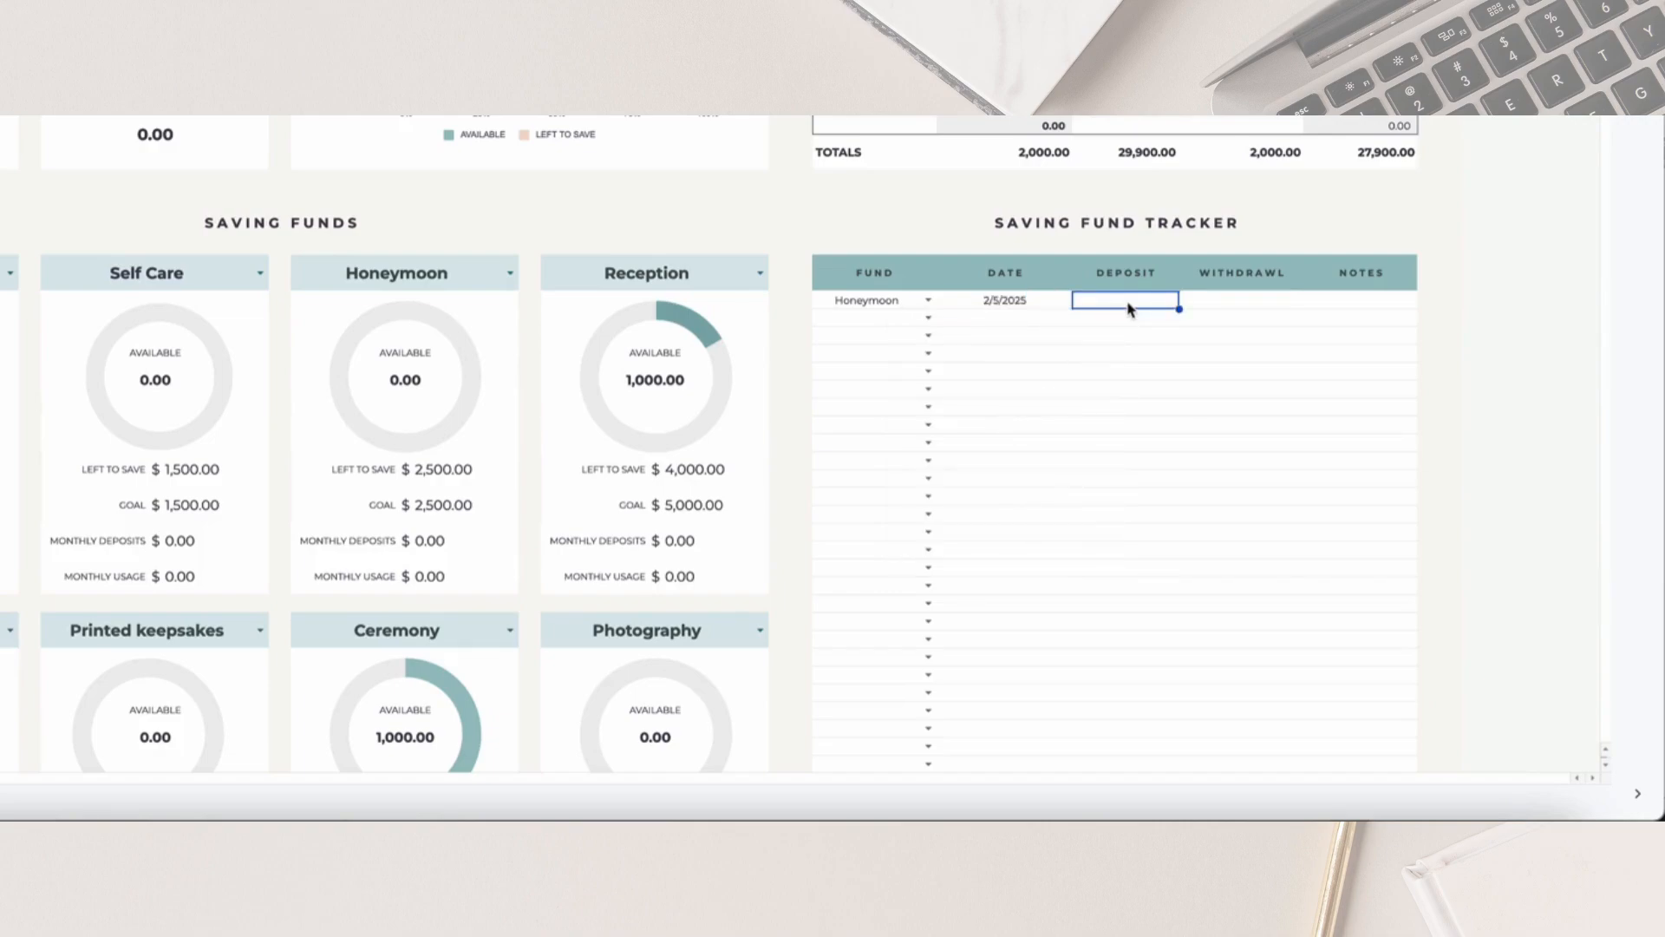
left_click(1214, 303)
left_click(1119, 306)
type("500")
key("Return")
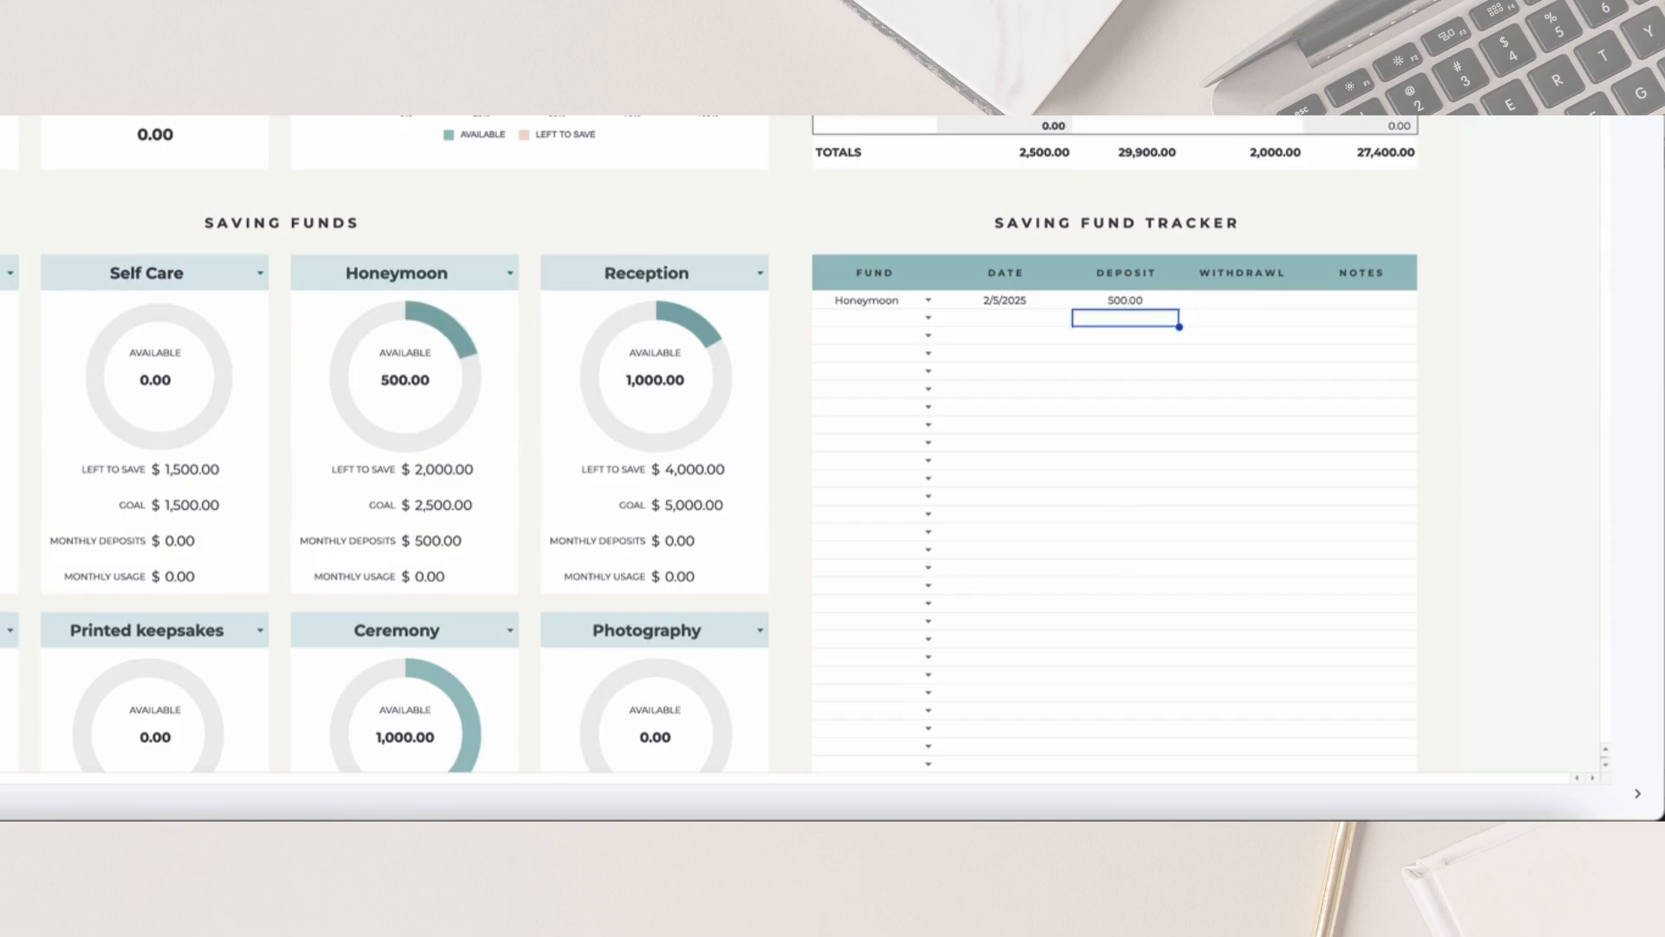
left_click(1318, 304)
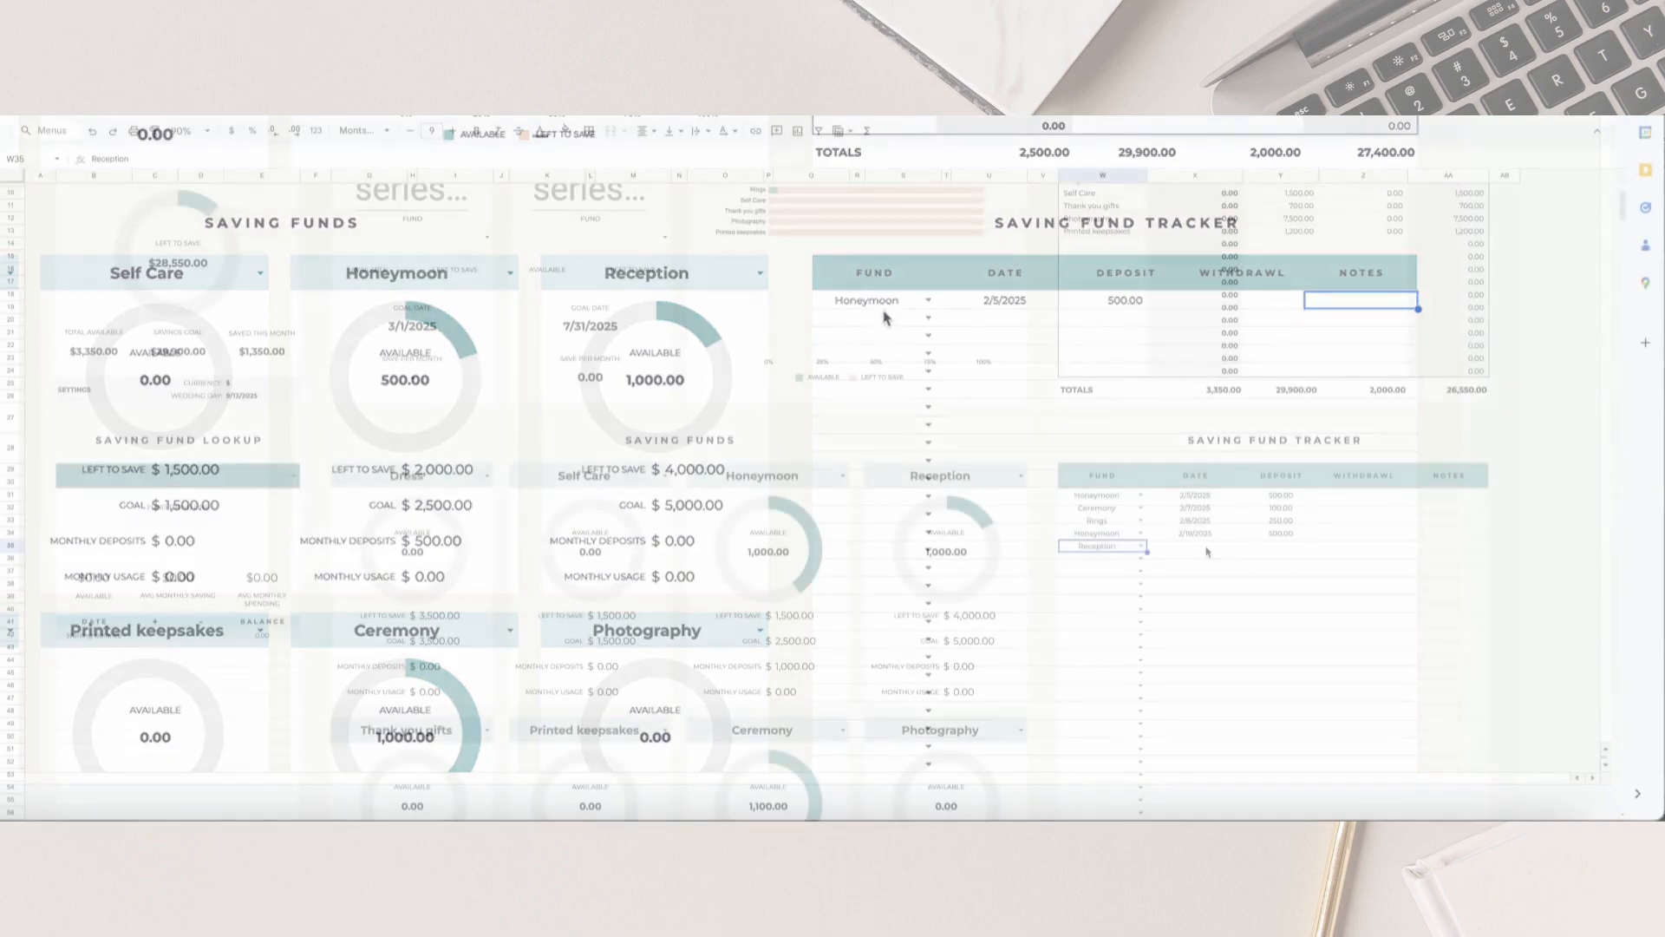
Date the Reception entry in the Saving Fund Tracker 2/21/2025 and record a withdrawal of 1000 for it.
double_click(1194, 545)
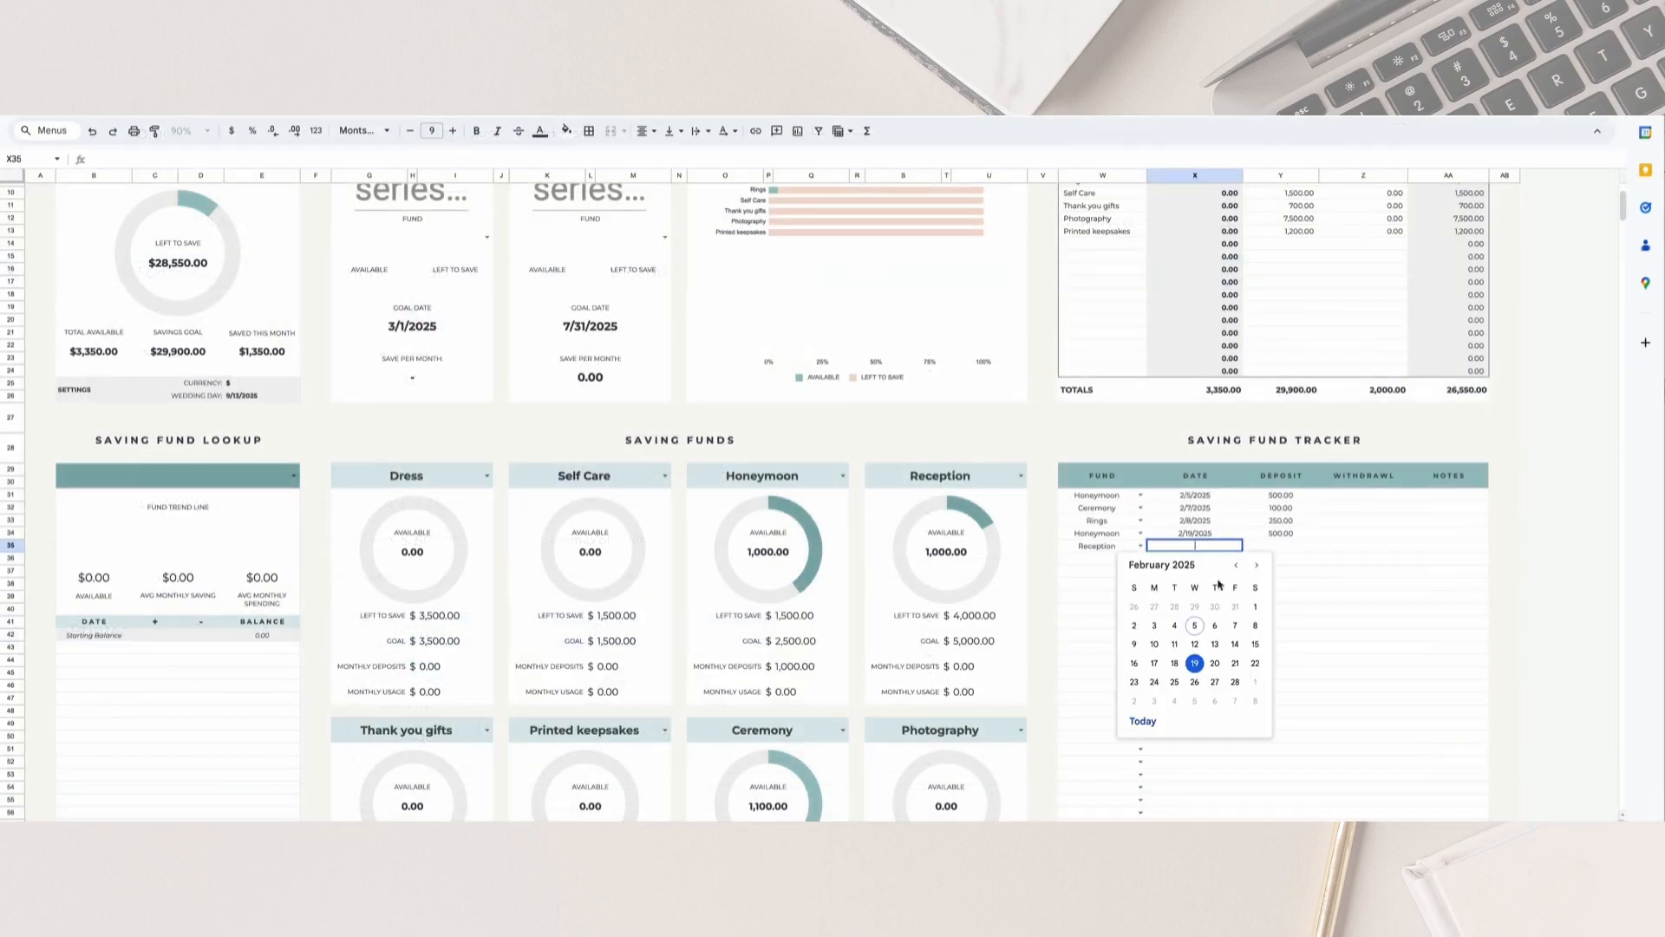
left_click(1235, 663)
left_click(1280, 547)
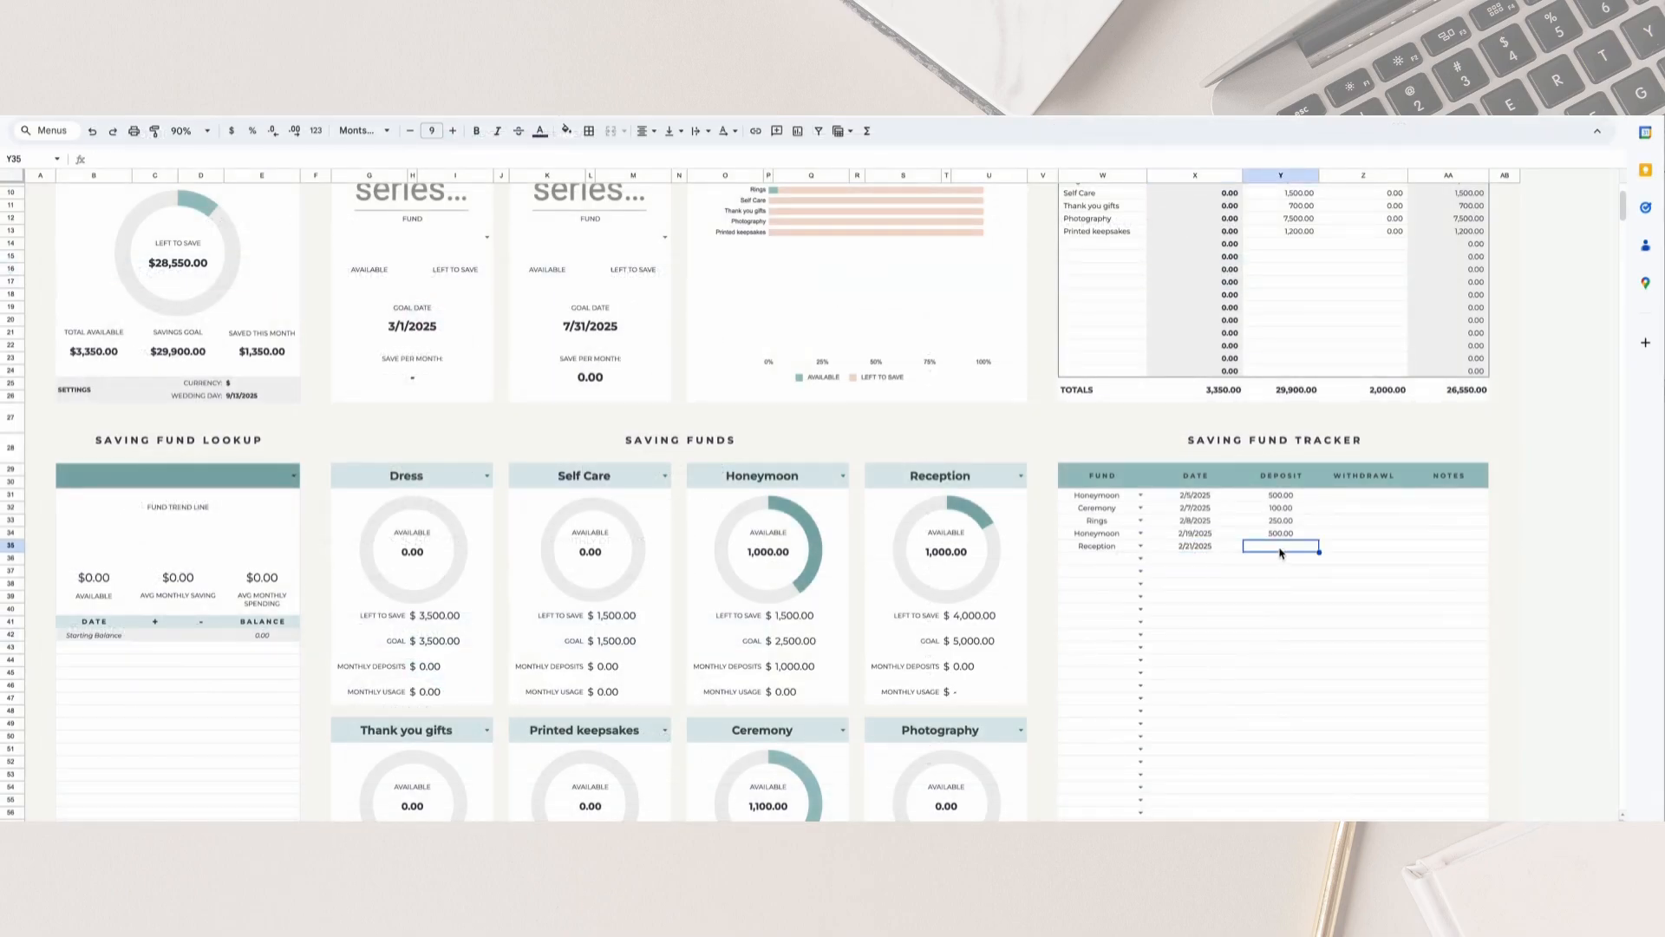
left_click(1355, 551)
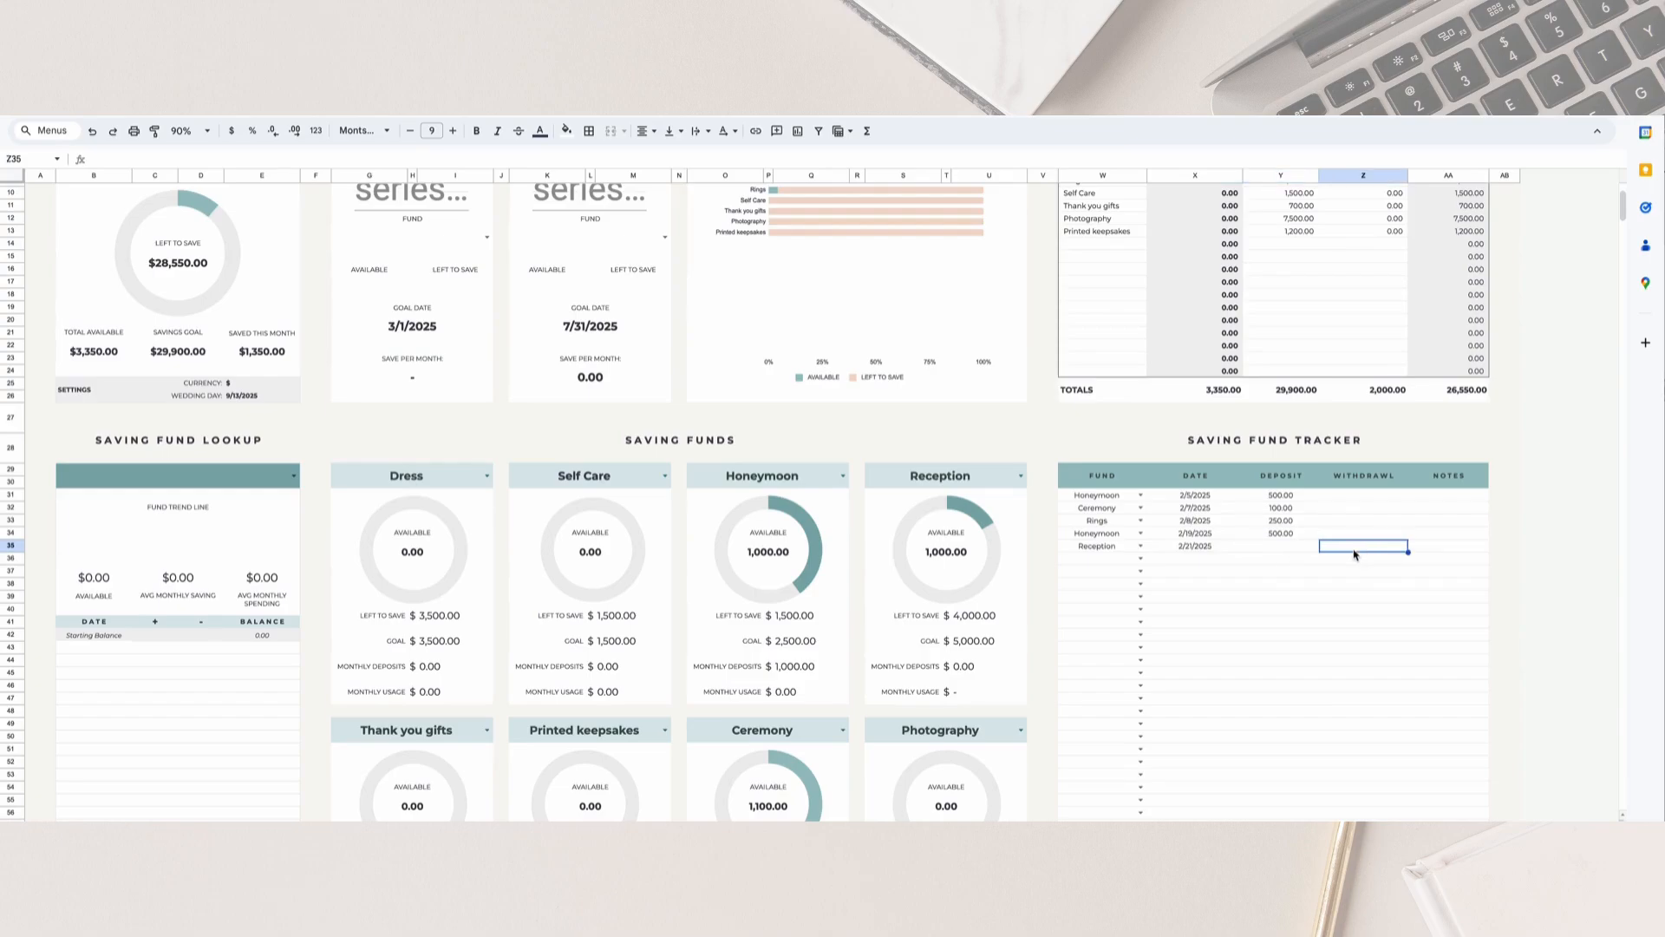
type("1000")
key("Return")
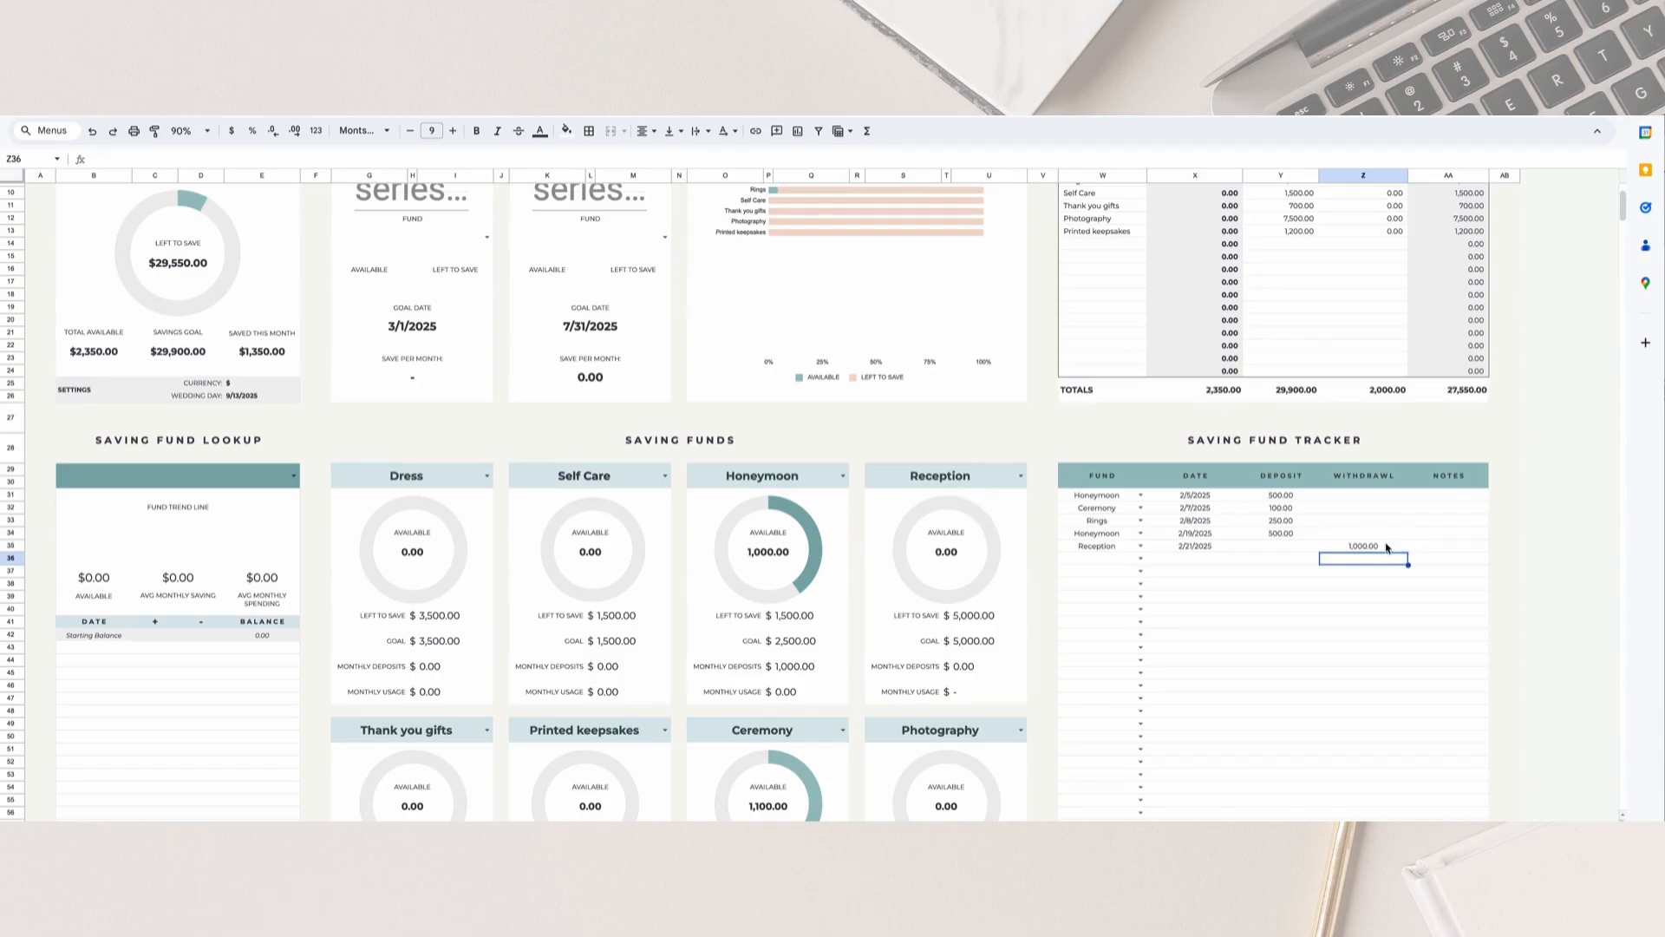
Add the note "deposit" to the Reception withdrawal entry.
left_click(1434, 549)
type("deposit")
key("Return")
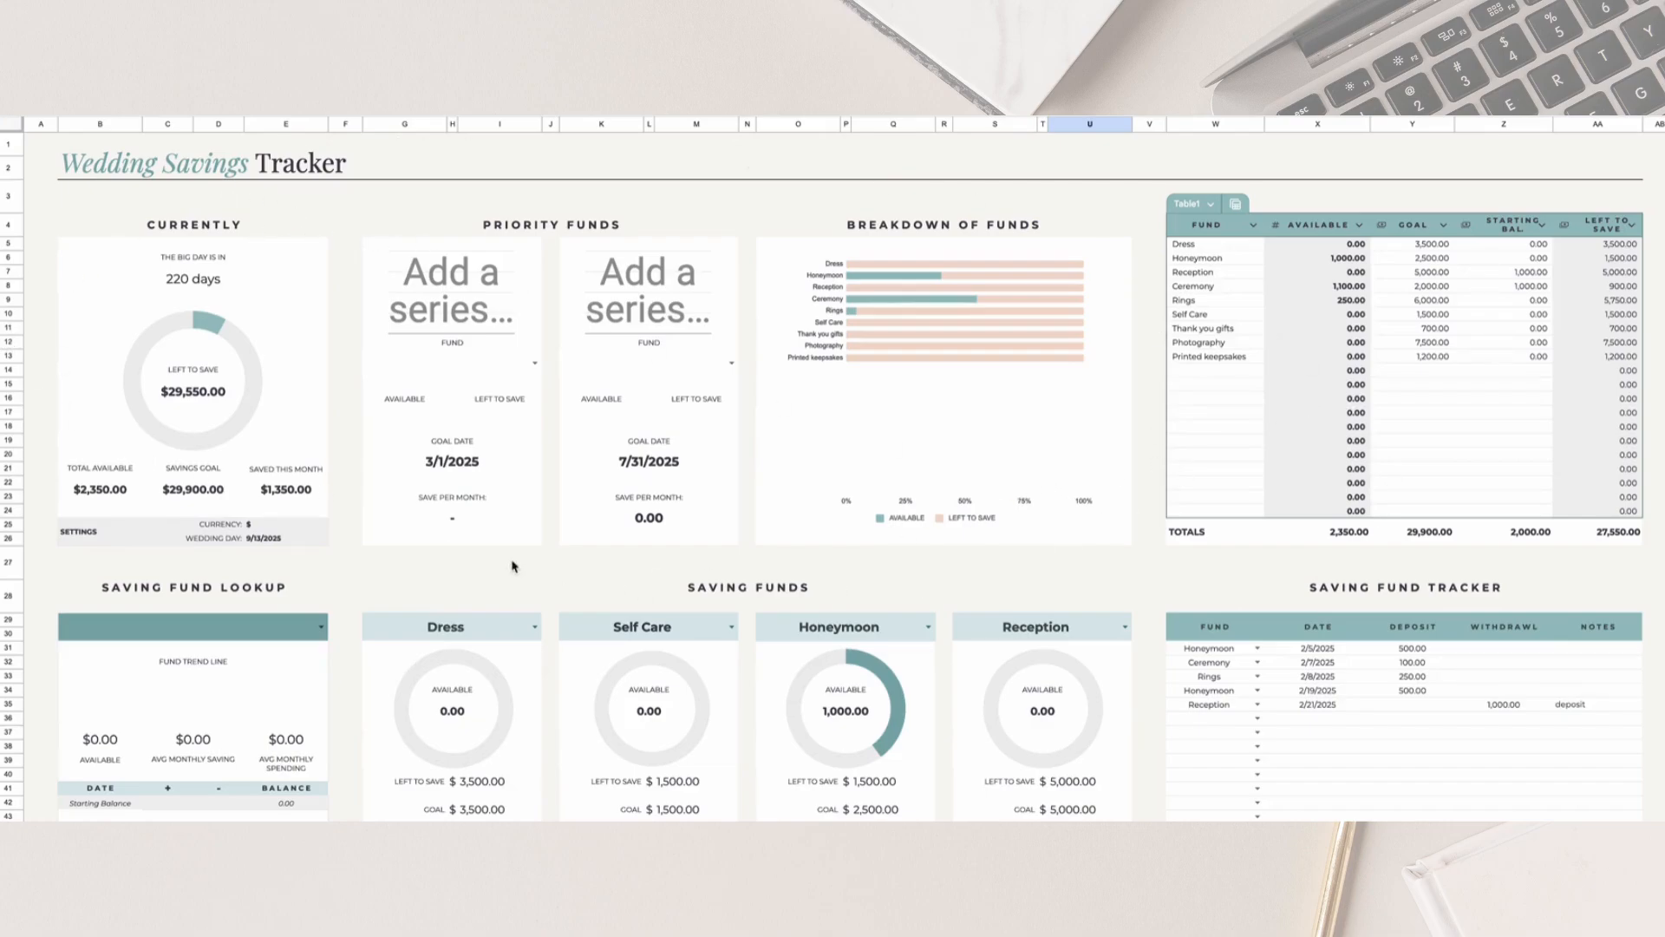
Choose Honeymoon for the first Priority Funds card and Photography for the second.
left_click(237, 289)
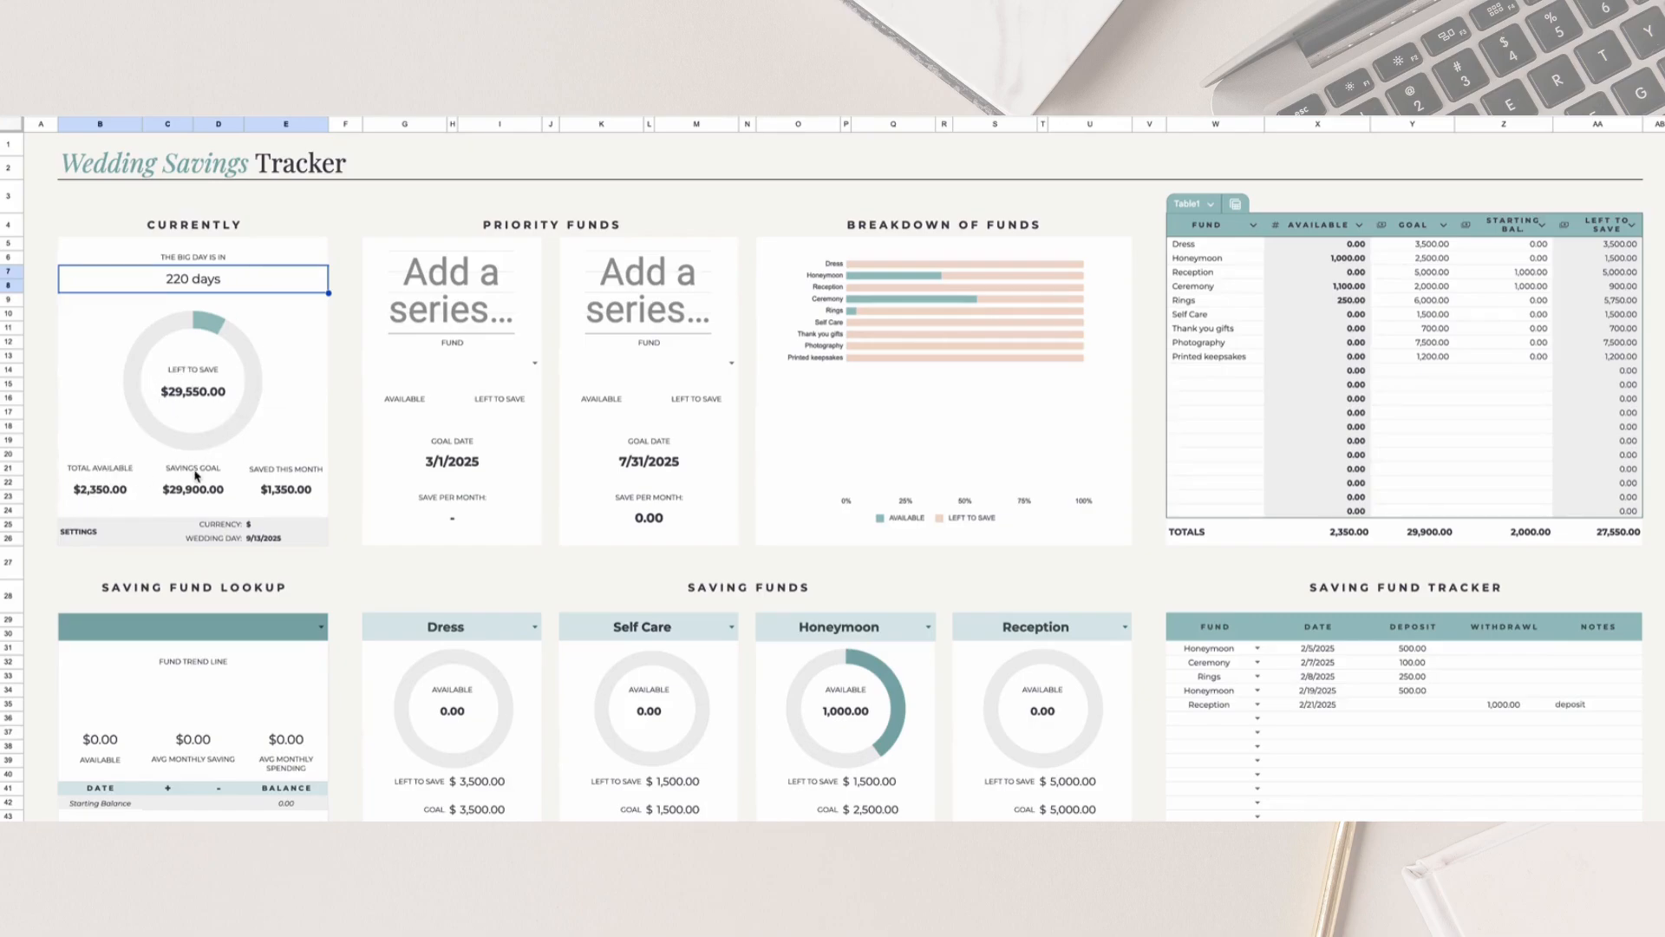
scroll(314, 472, "down", 1)
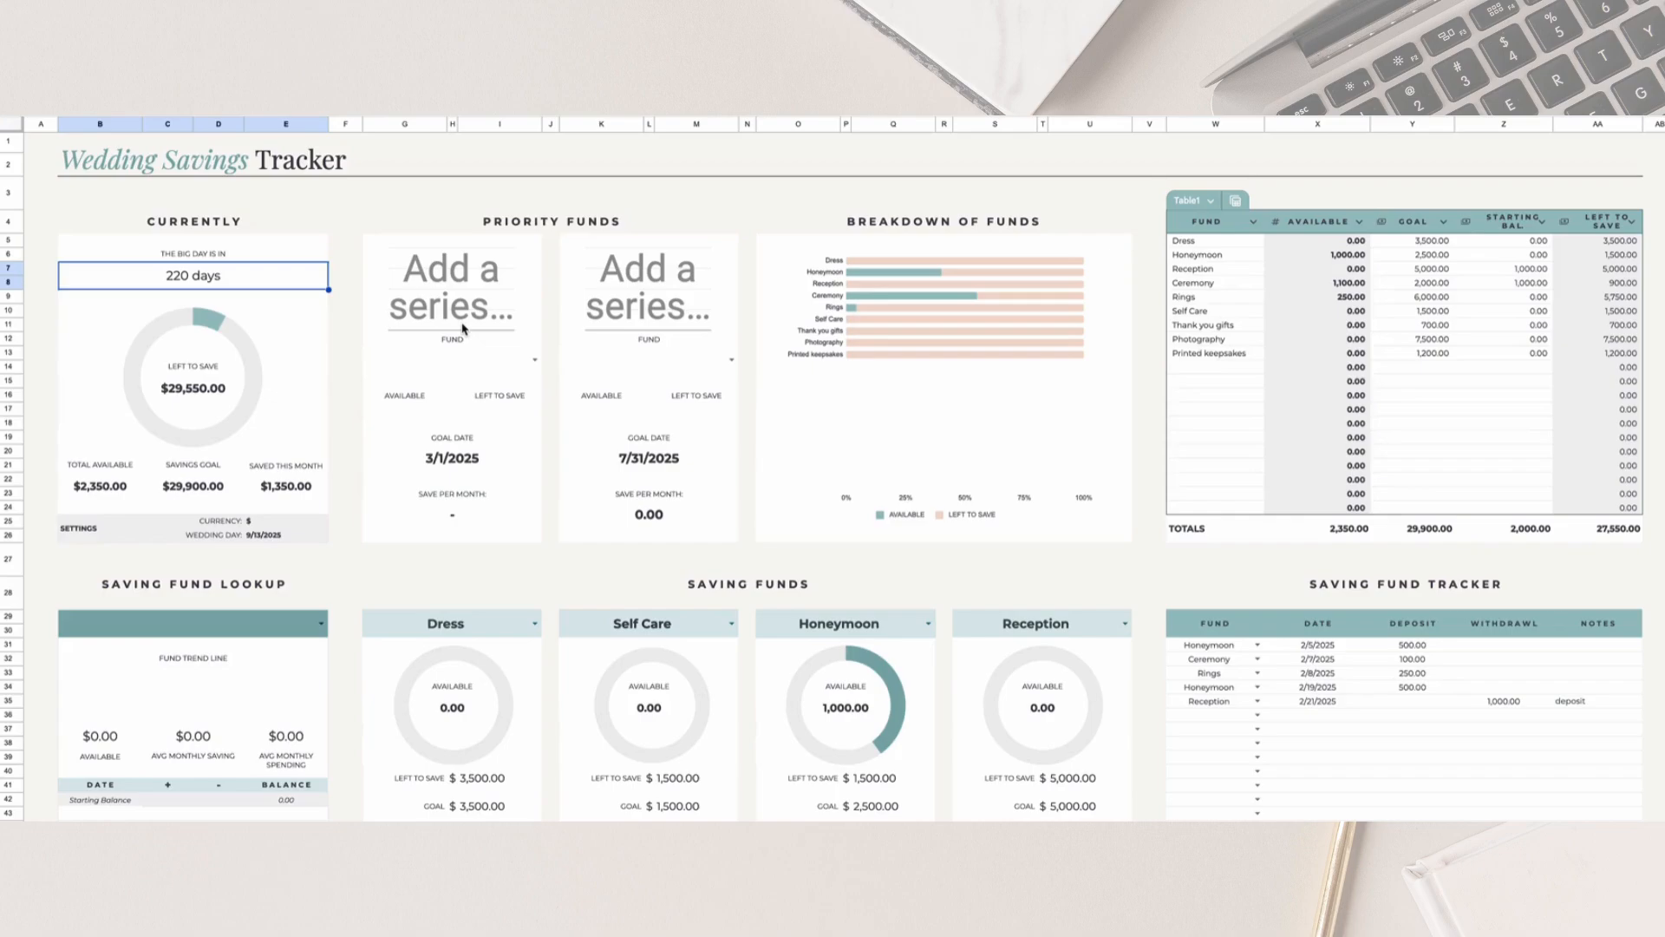
left_click(532, 362)
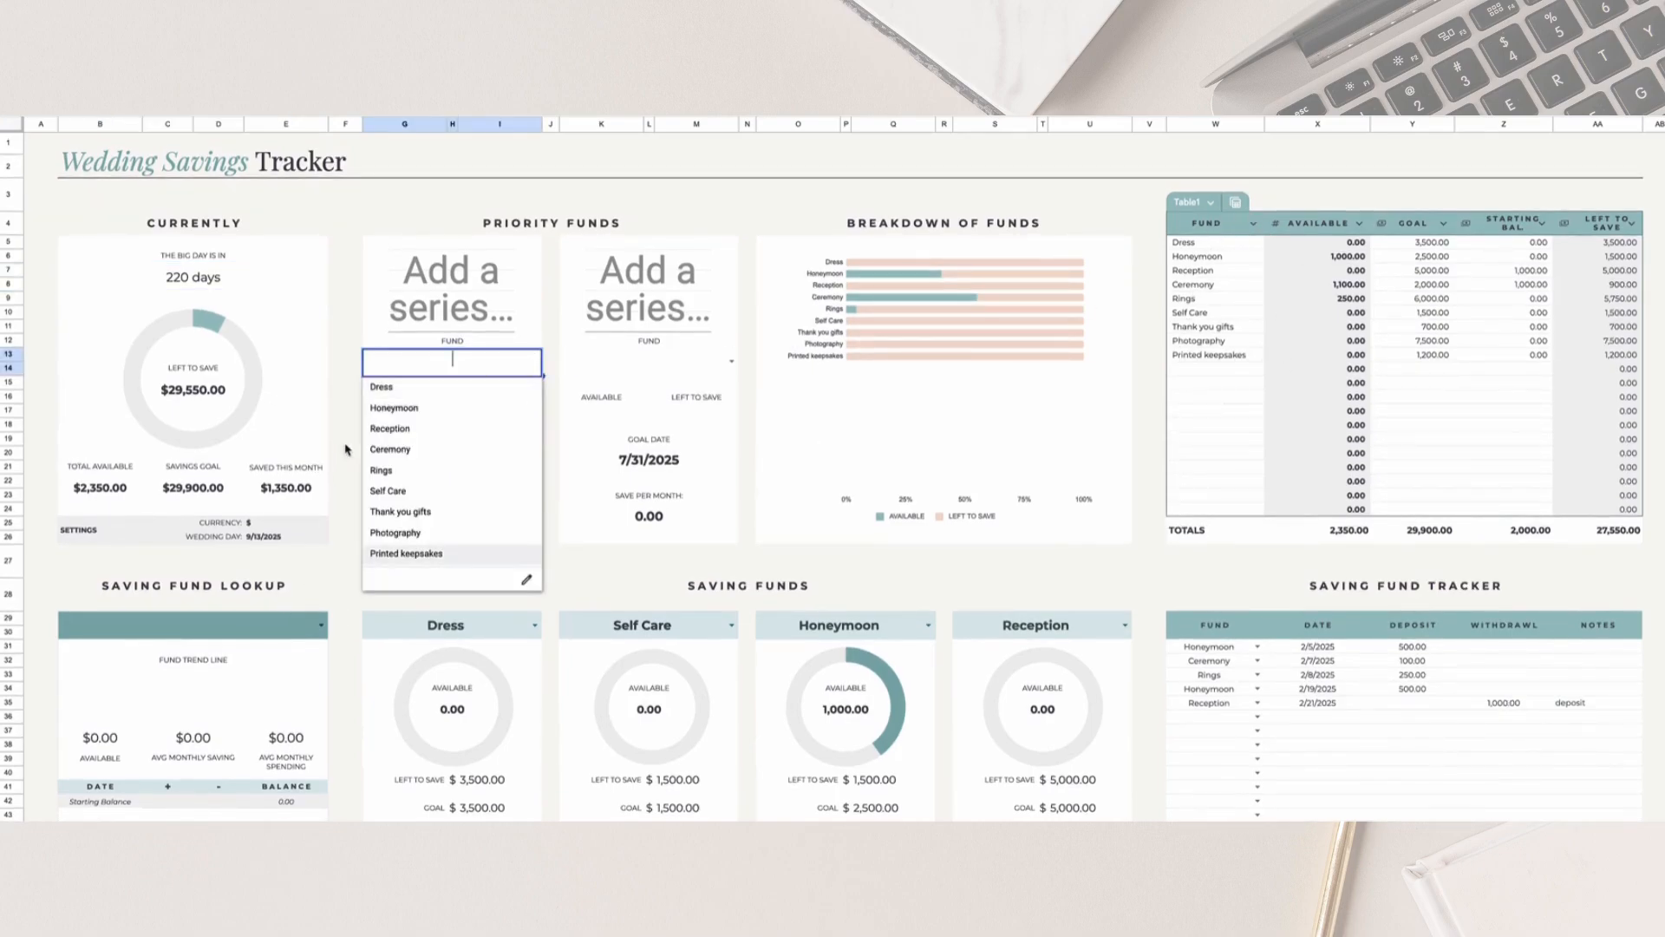
left_click(395, 407)
left_click(733, 362)
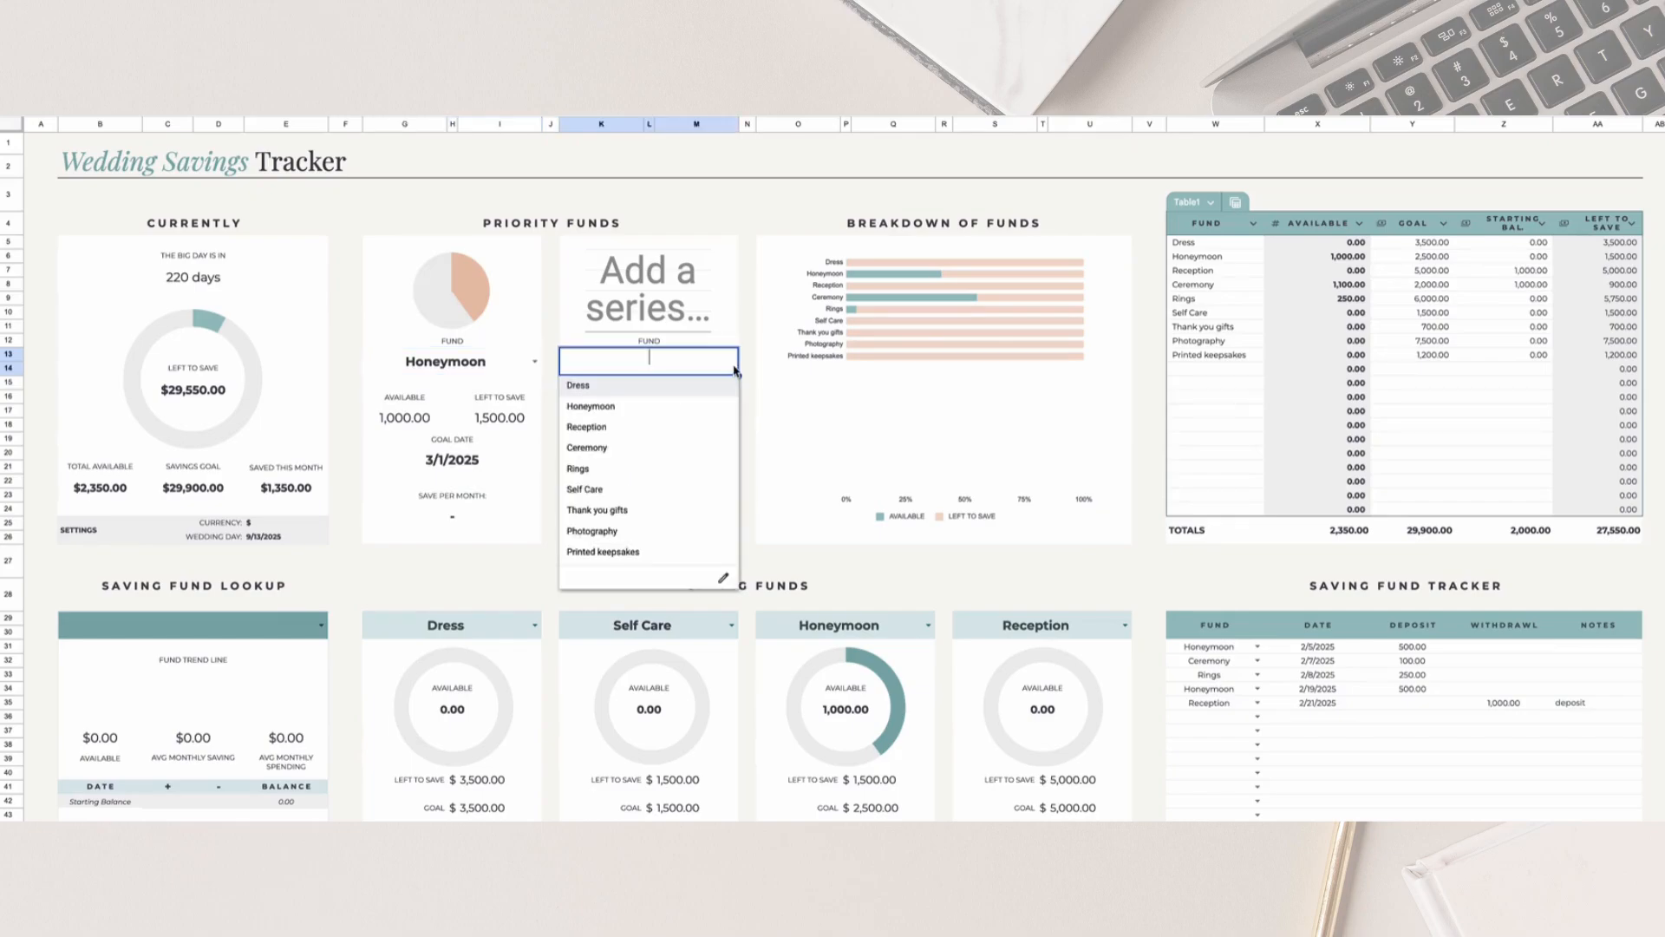
left_click(672, 531)
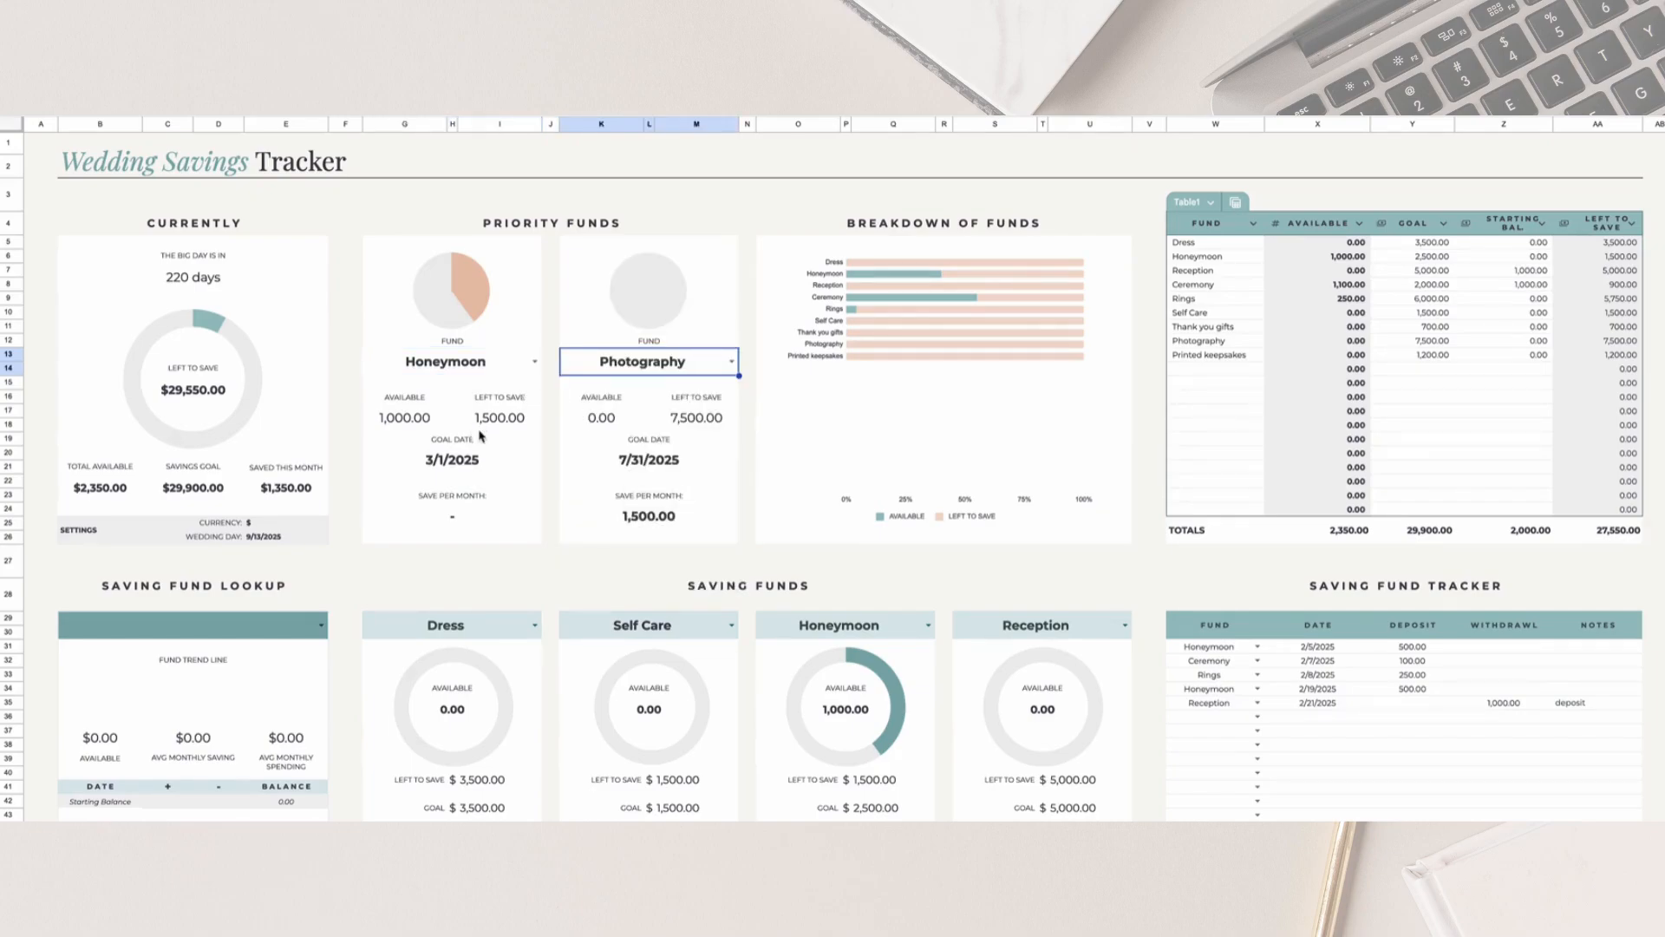
Set the goal date of the Honeymoon priority fund to 4/30/2025 and check its required monthly saving.
double_click(446, 471)
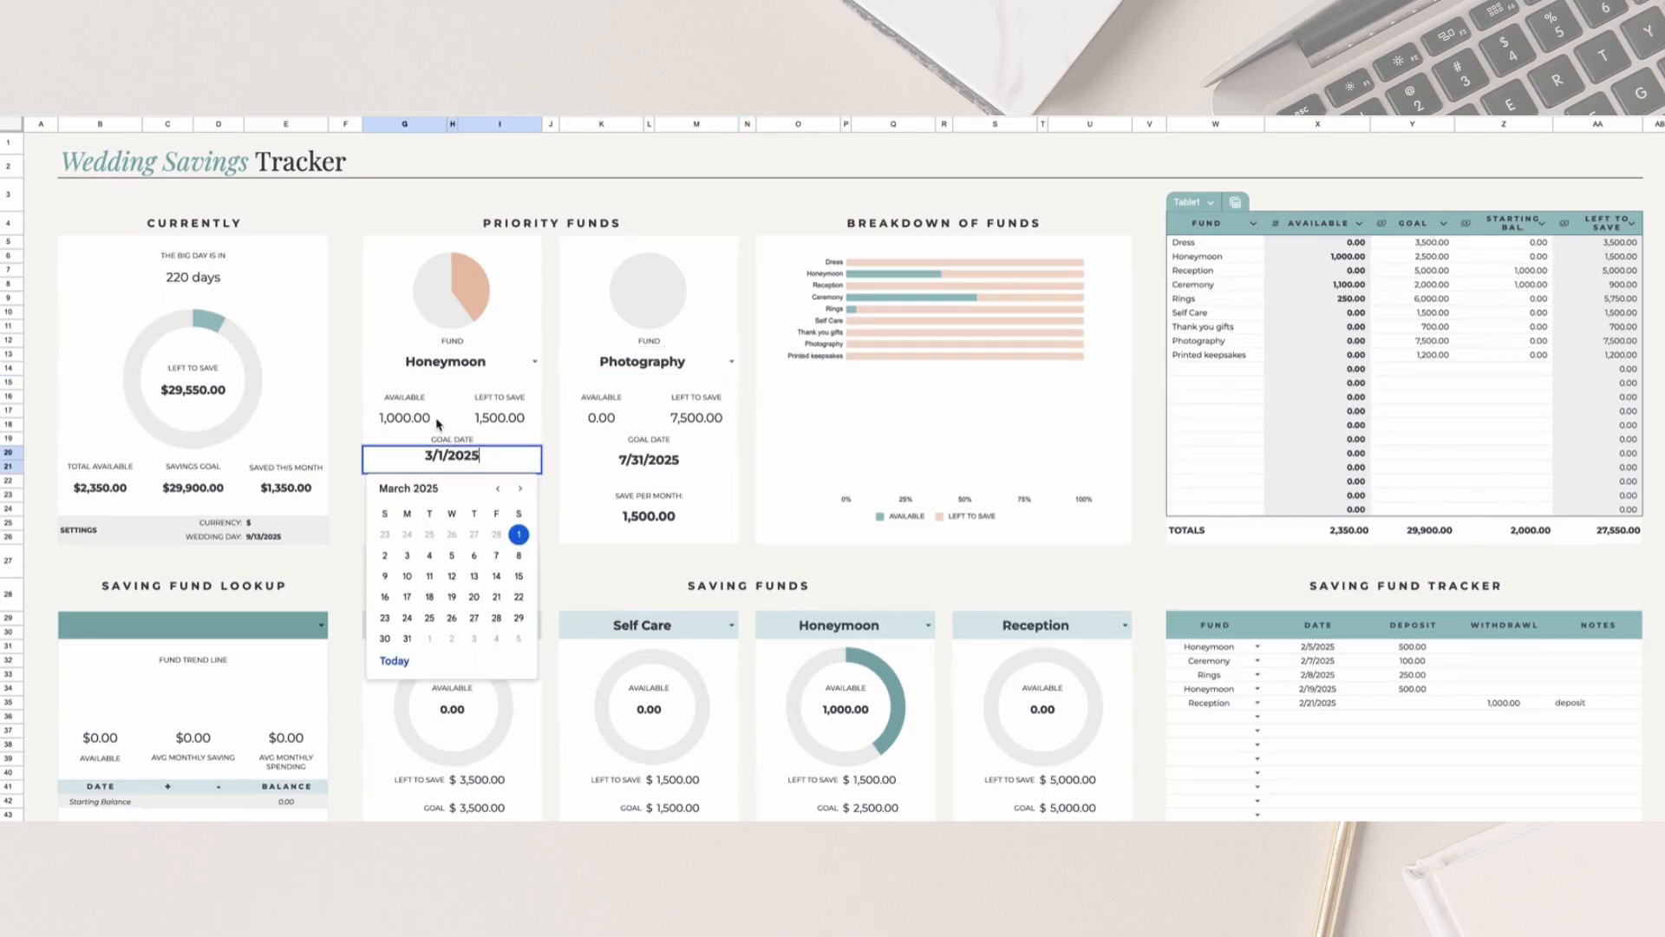
left_click(520, 490)
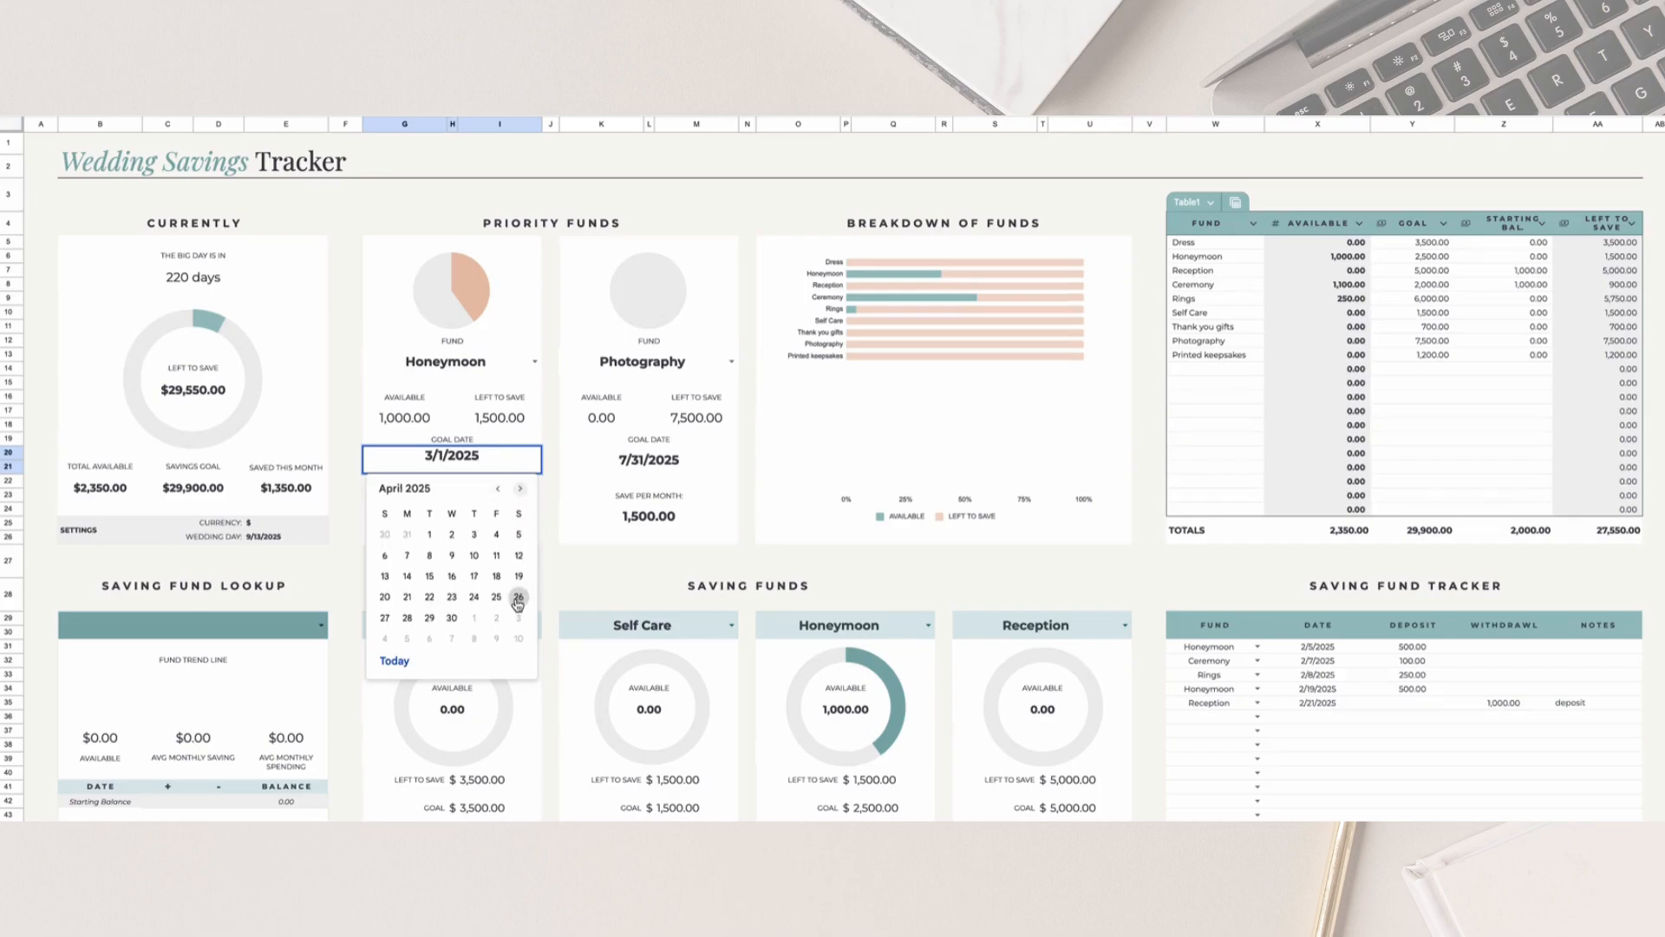
left_click(452, 618)
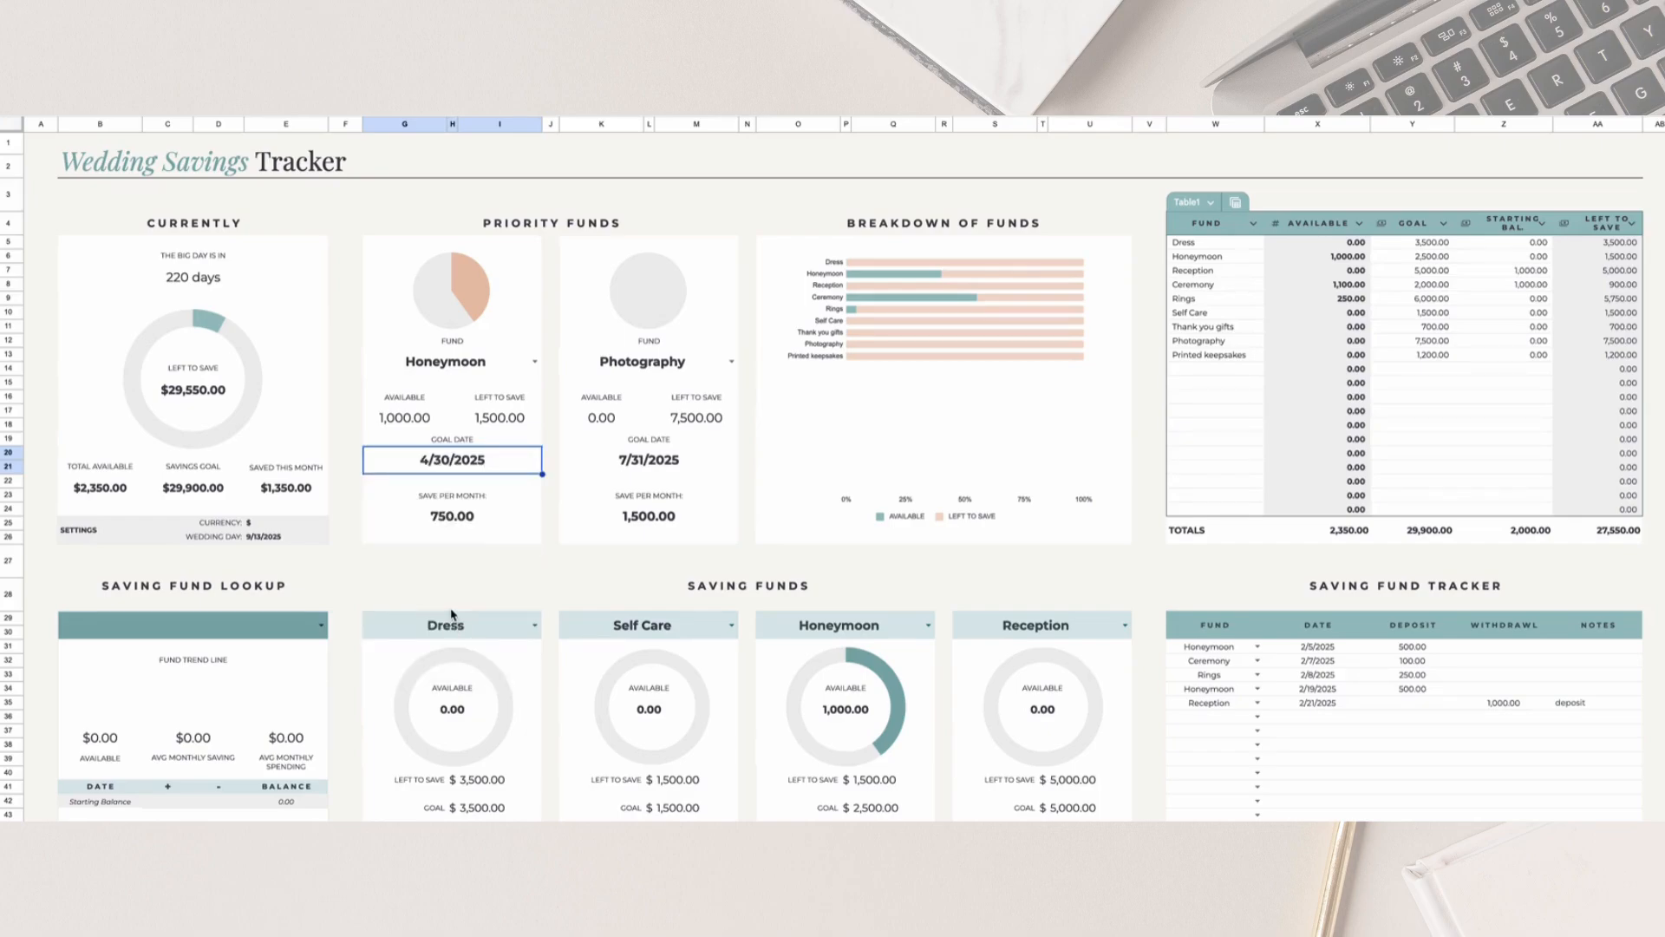
left_click(457, 521)
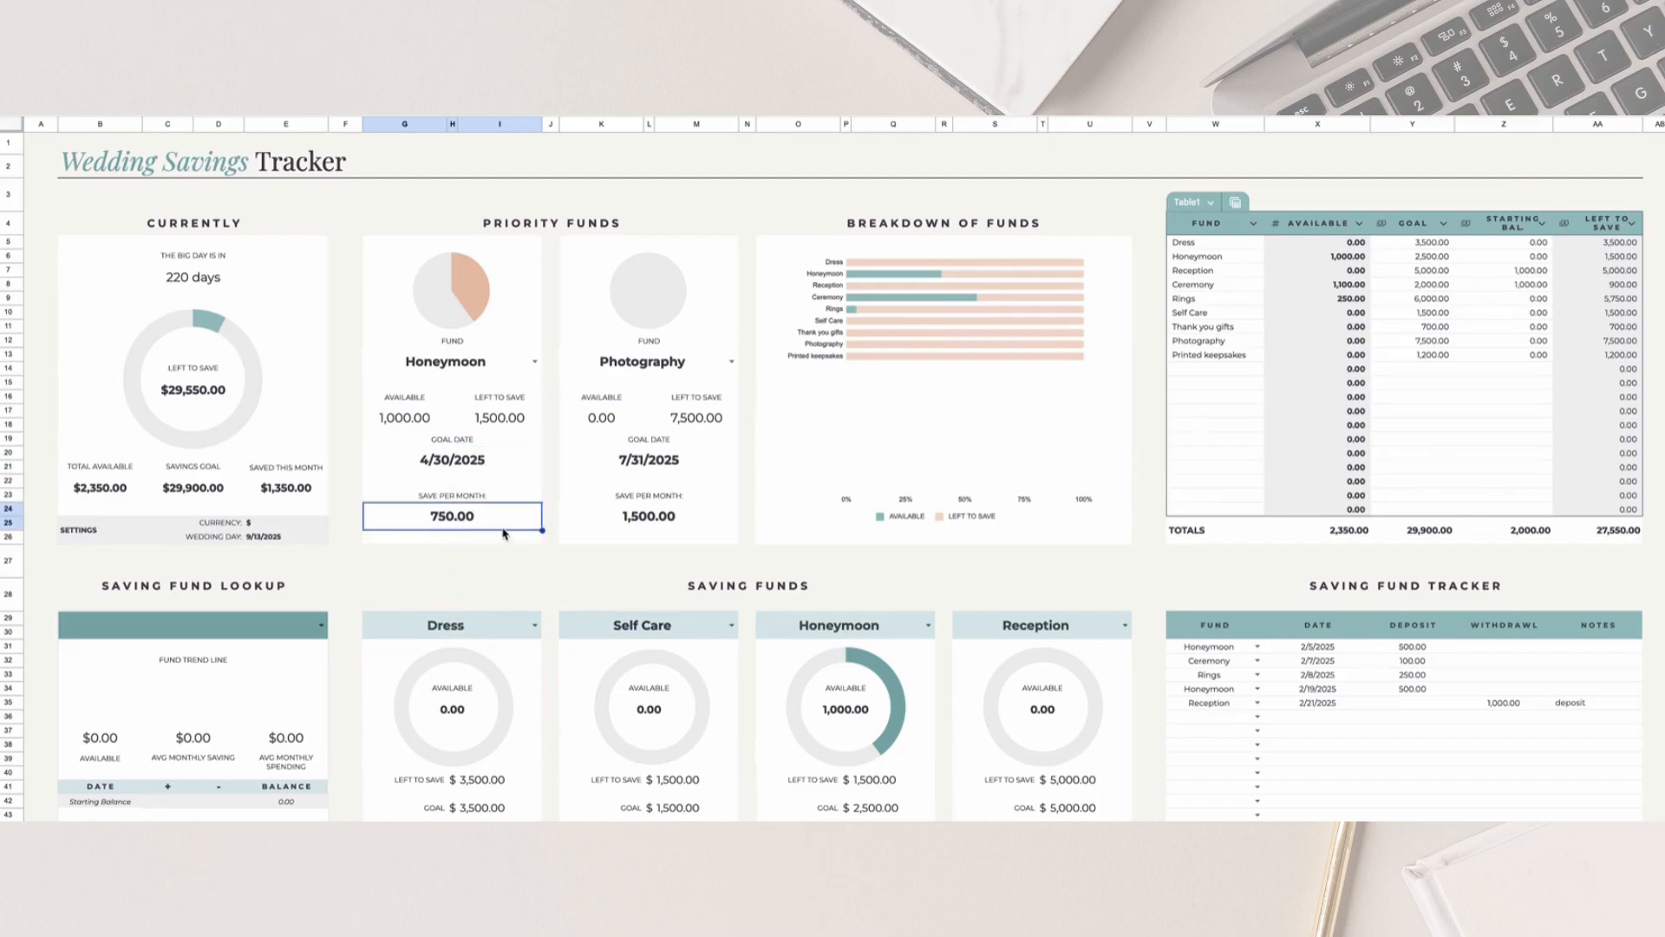
Set the goal date of the Photography priority fund to 8/13/2025 and check its required monthly saving.
left_click(698, 417)
double_click(672, 462)
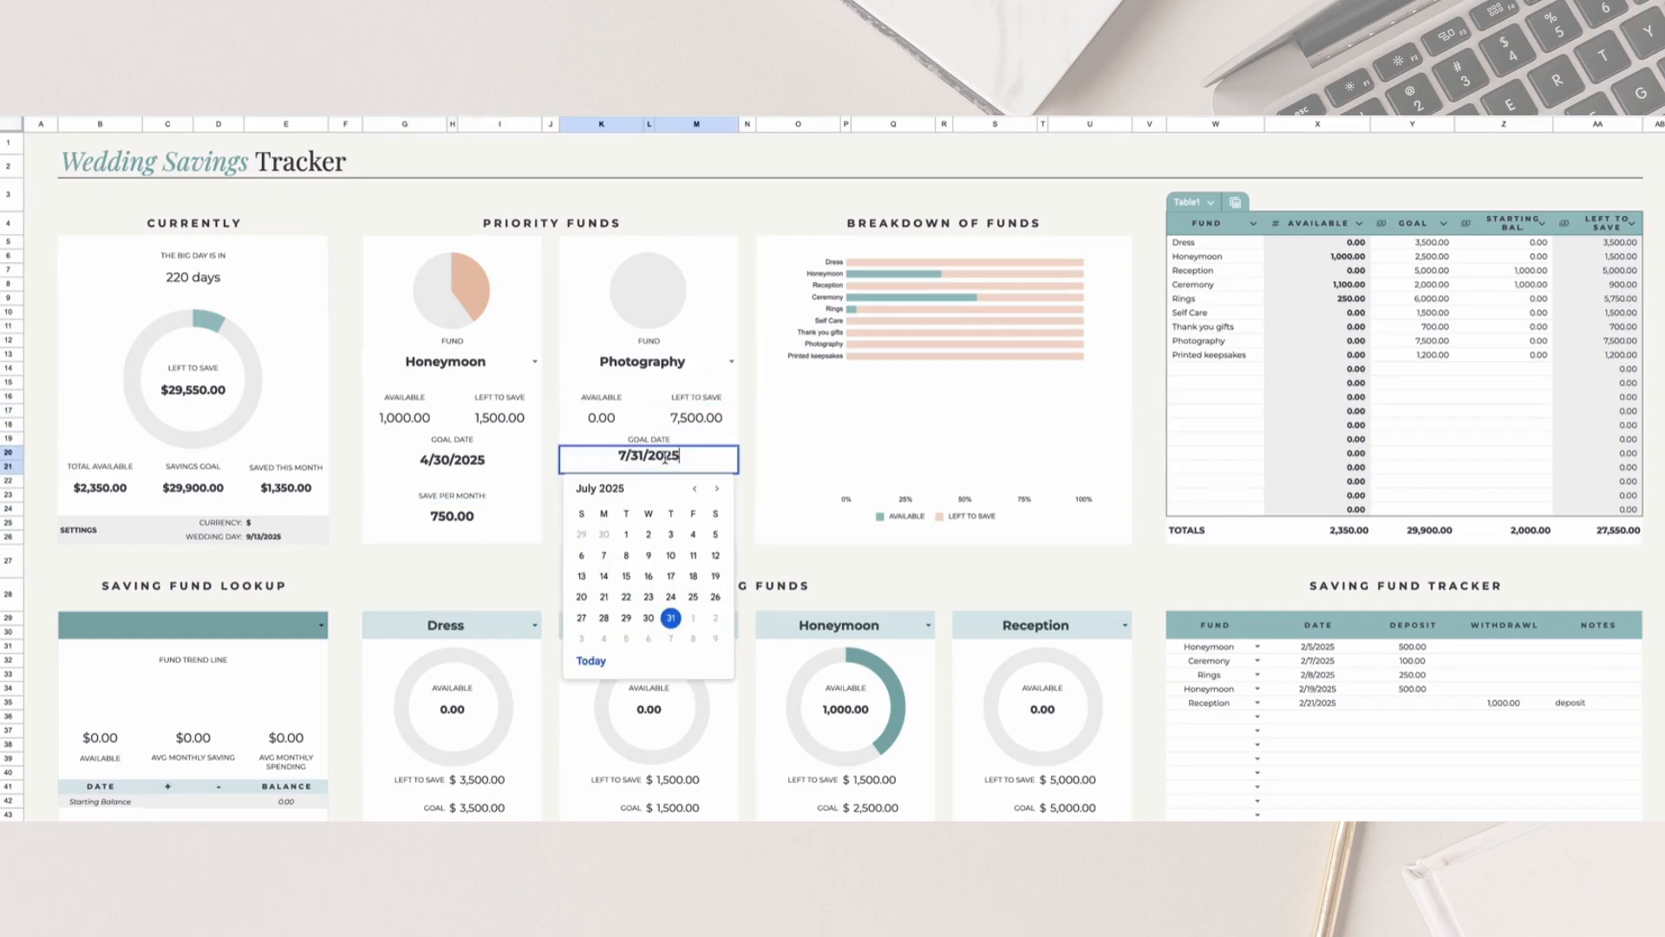
left_click(717, 489)
left_click(649, 576)
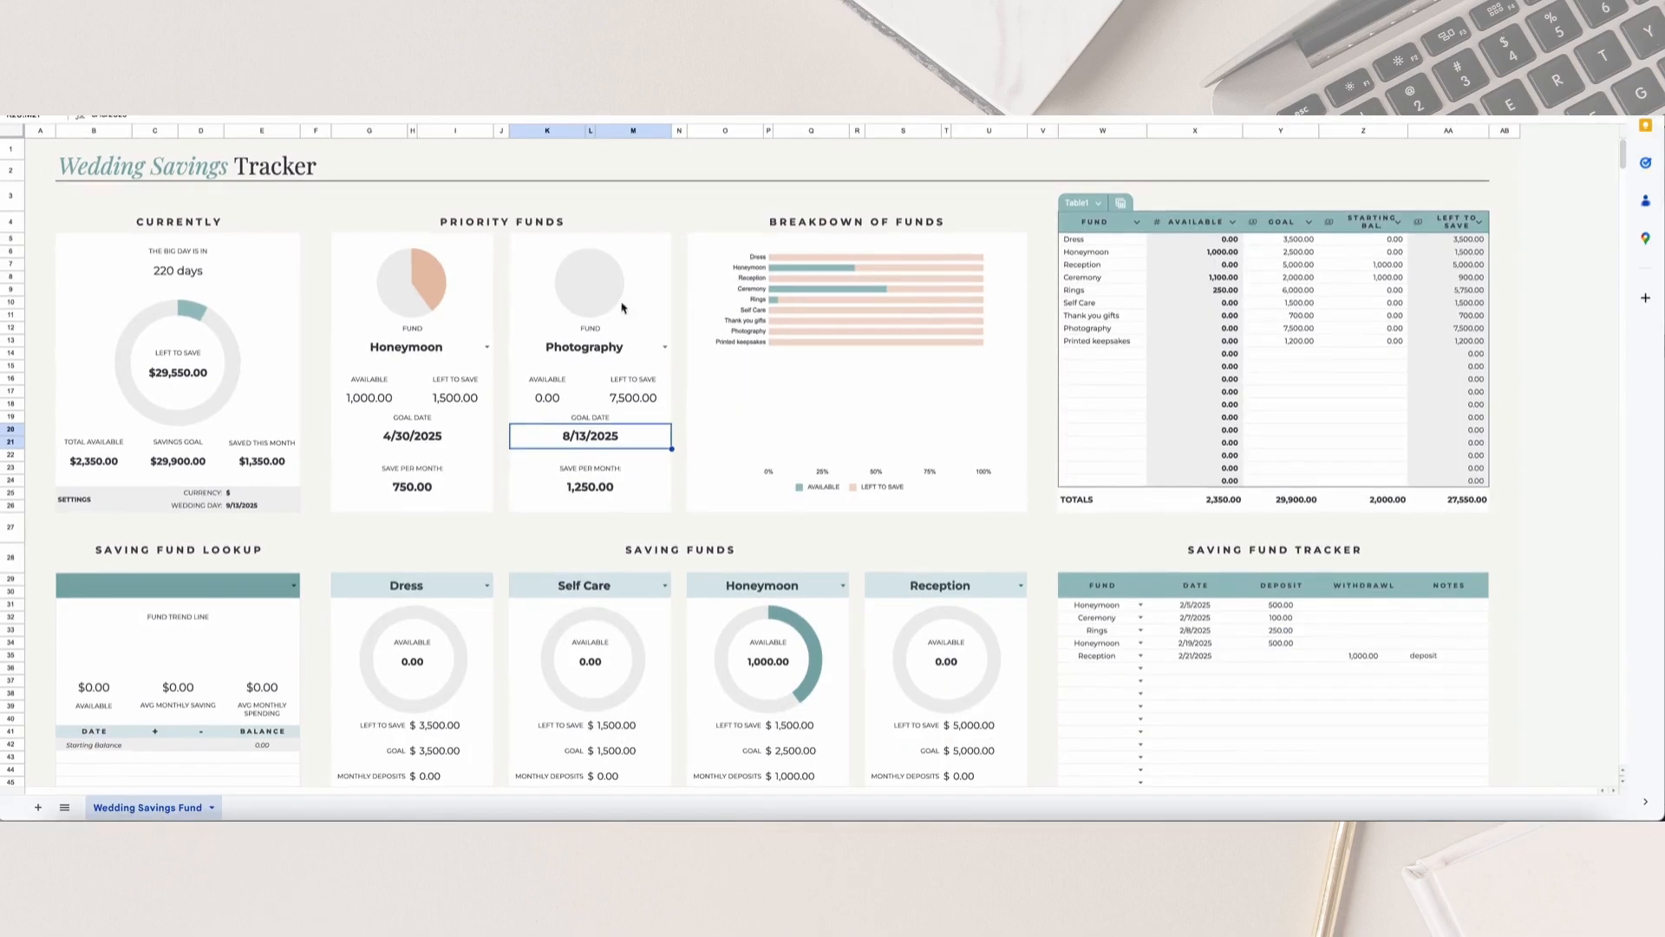
left_click(600, 473)
Examine the available and left-to-save bars for each fund in the Breakdown of Funds chart.
scroll(632, 476, "down", 1)
scroll(620, 272, "up", 1)
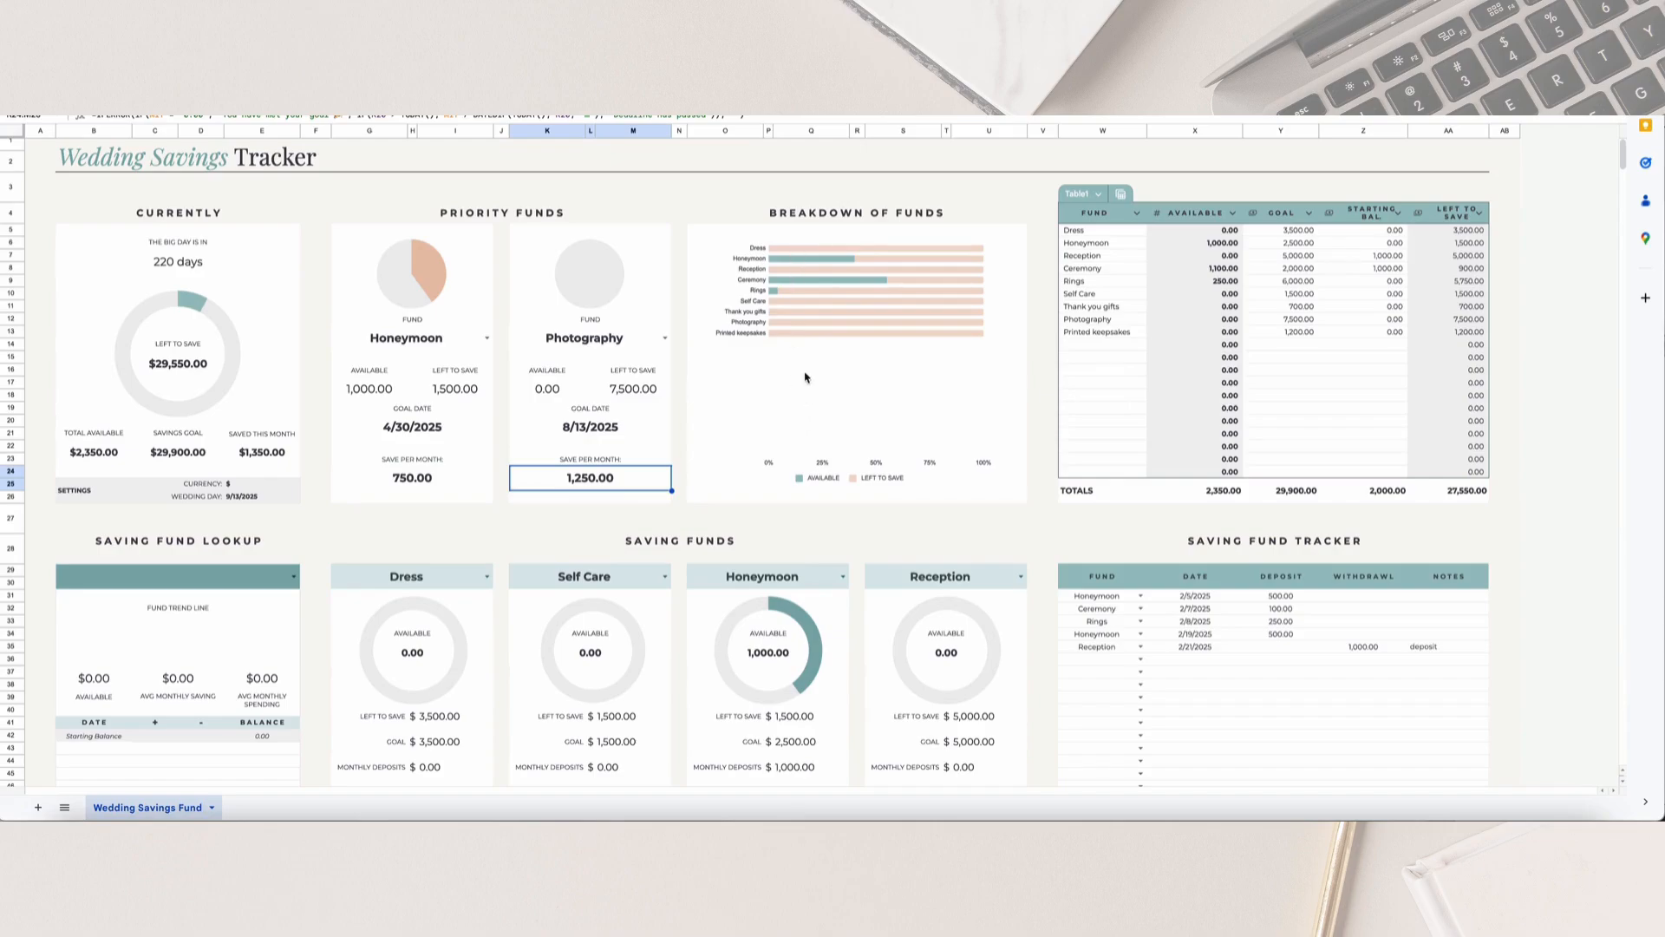
scroll(778, 239, "up", 1)
left_click(777, 272)
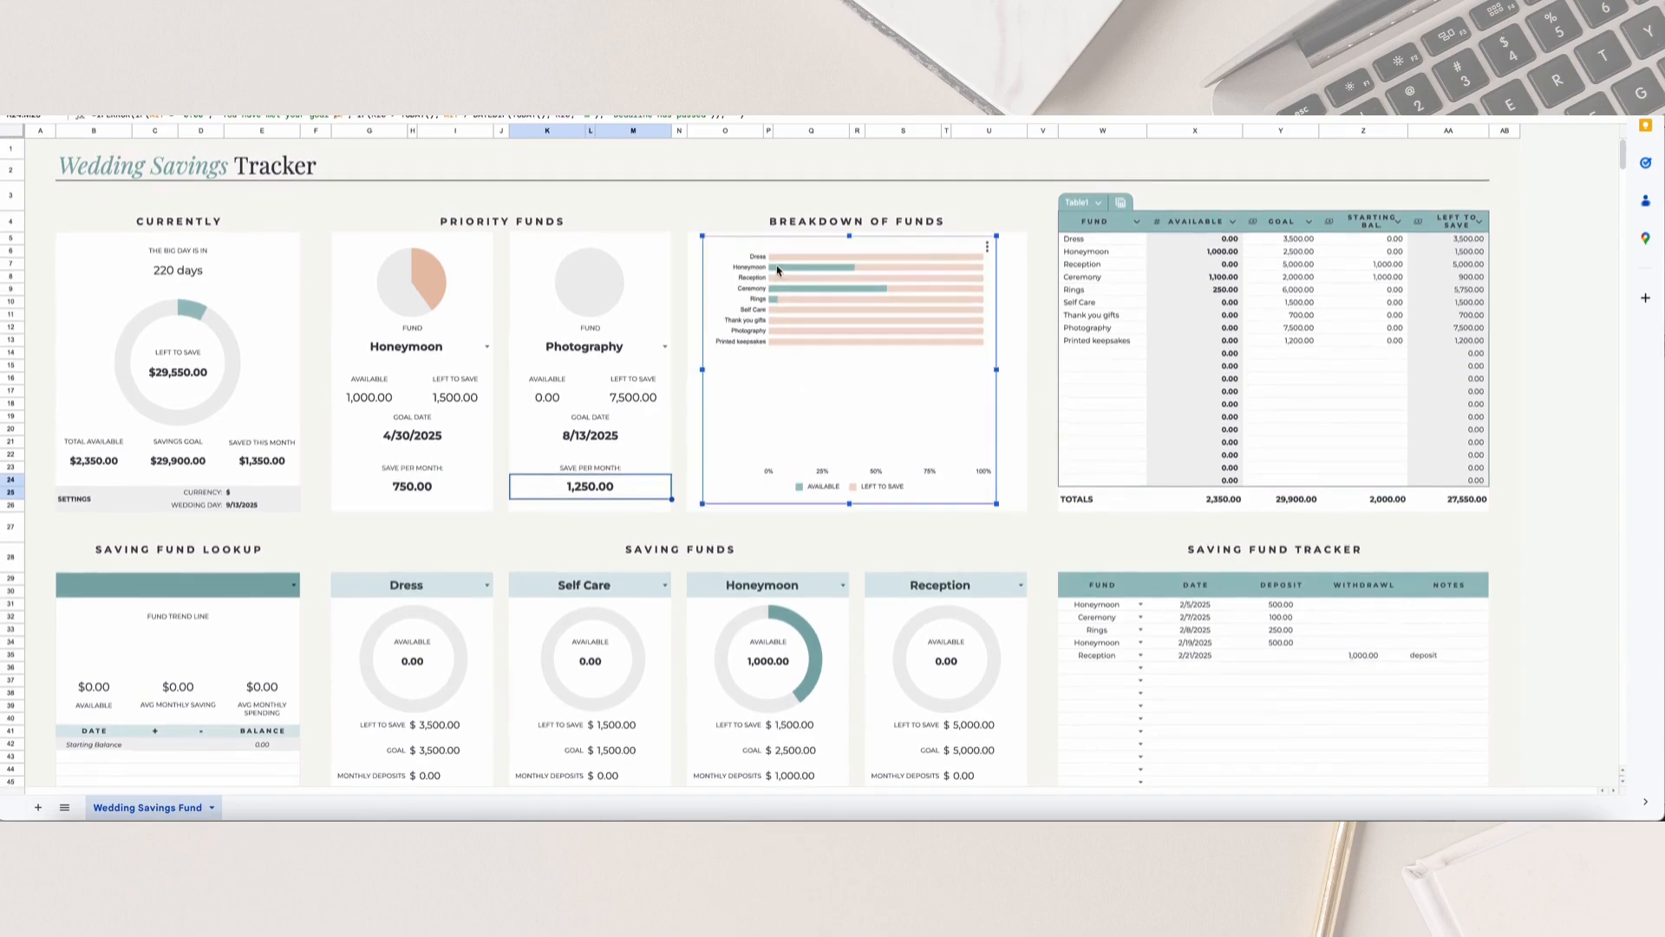
mouse_move(783, 263)
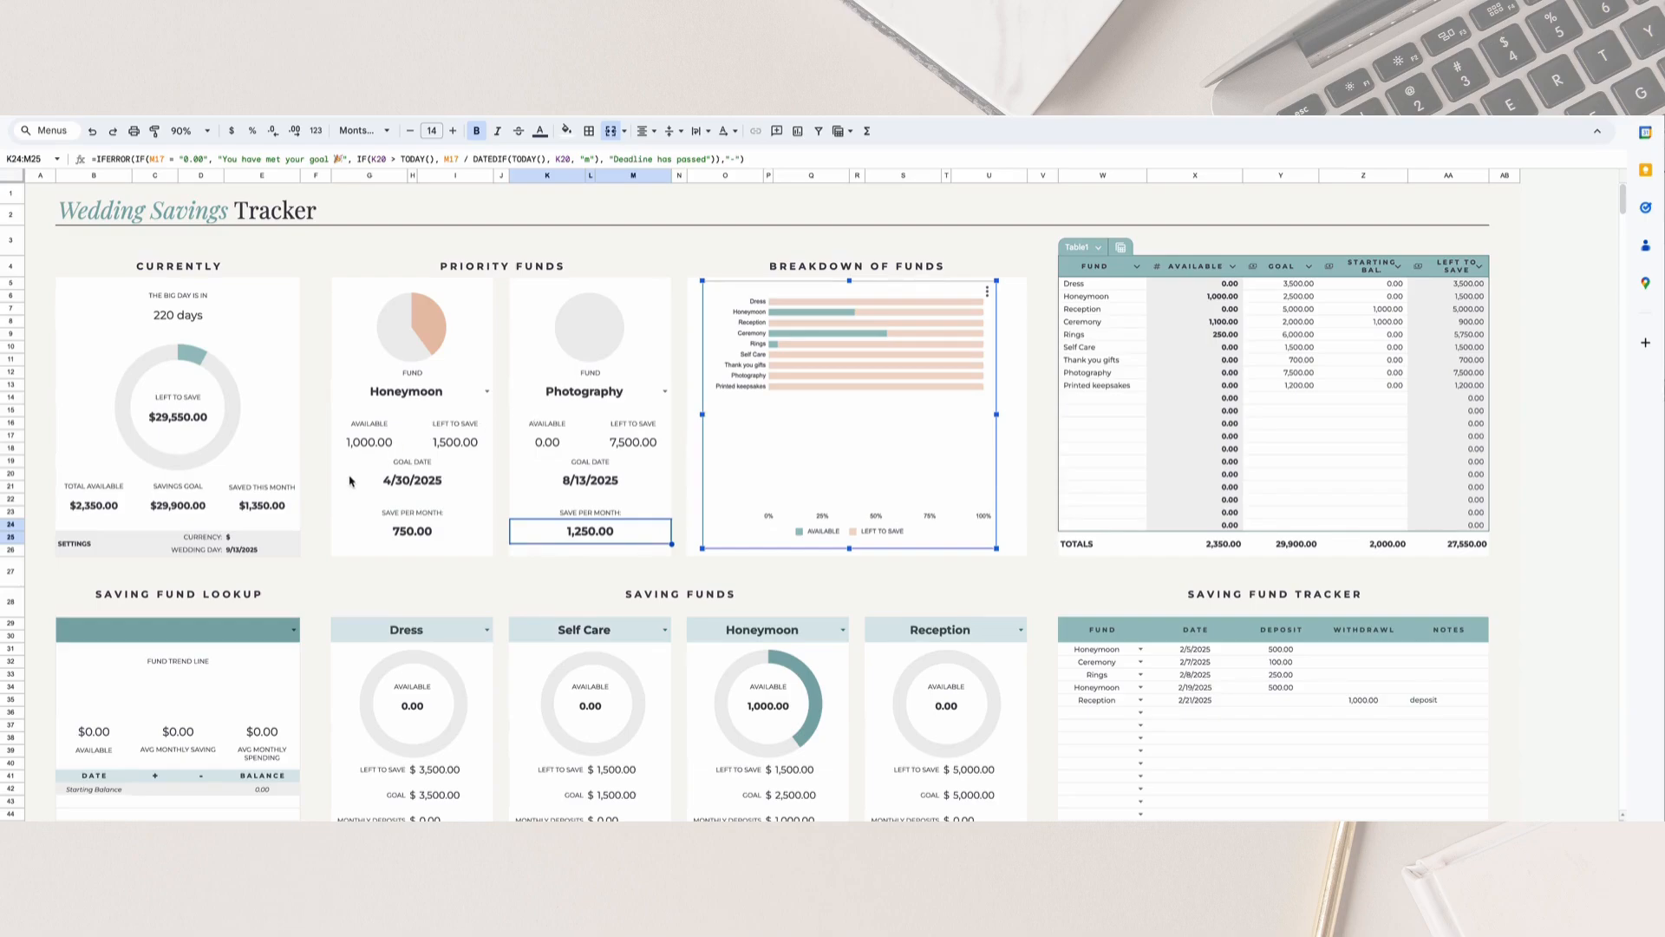
Look up the Honeymoon fund in the Saving Fund Lookup and review its dated transactions and balances.
scroll(163, 497, "down", 5)
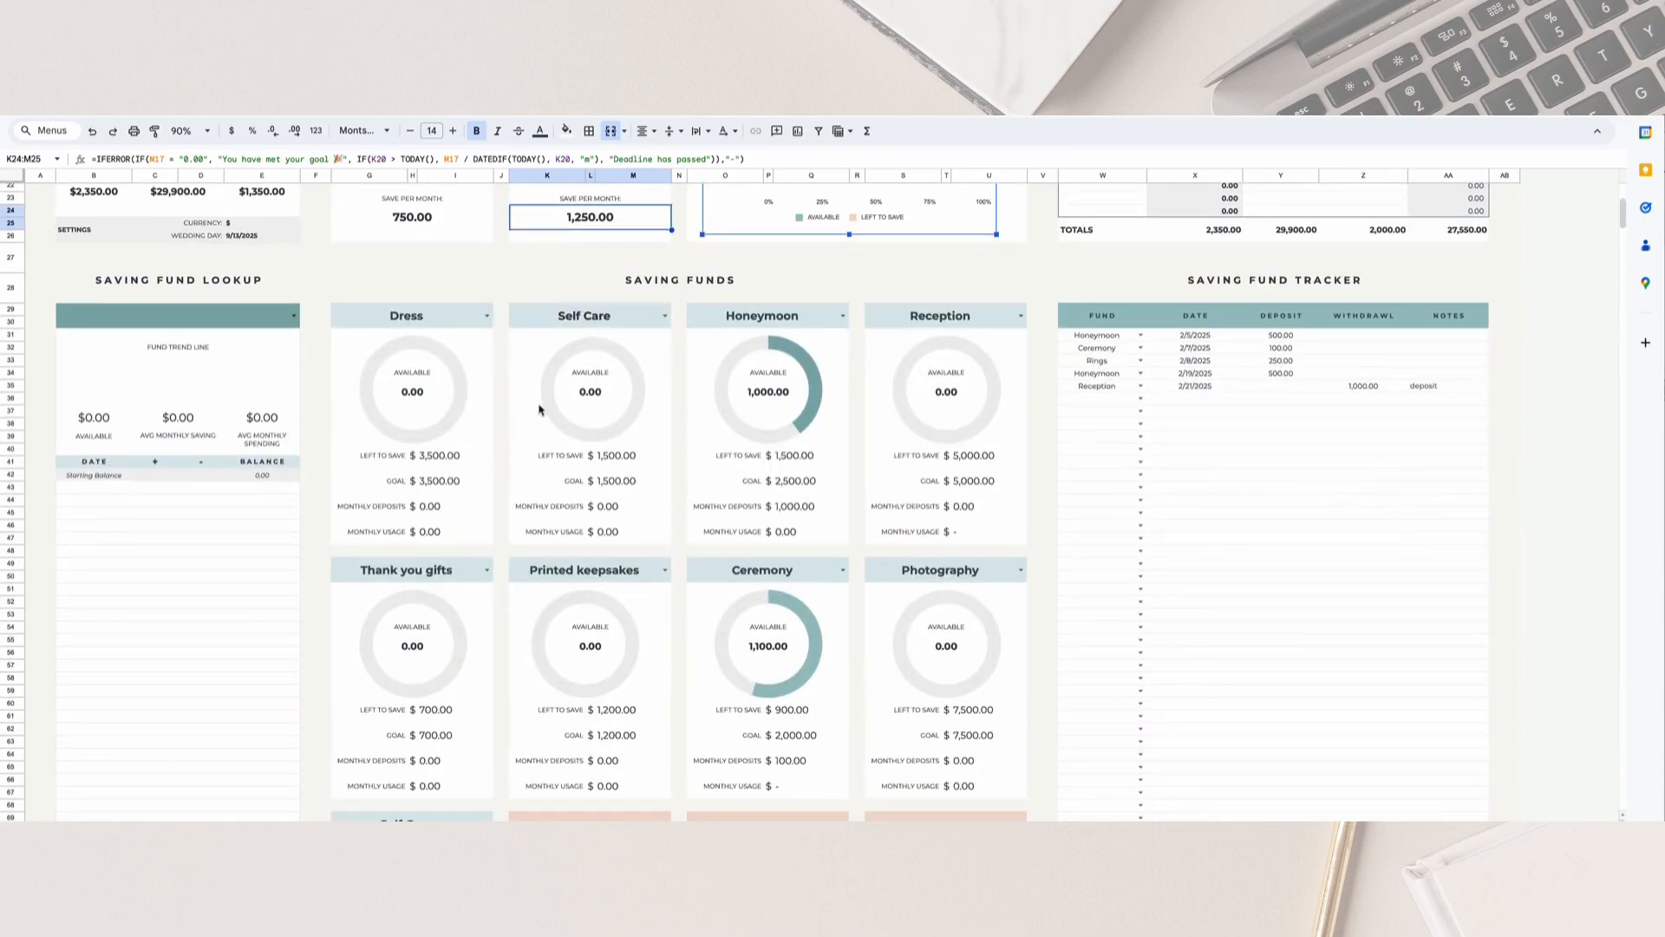
left_click(294, 316)
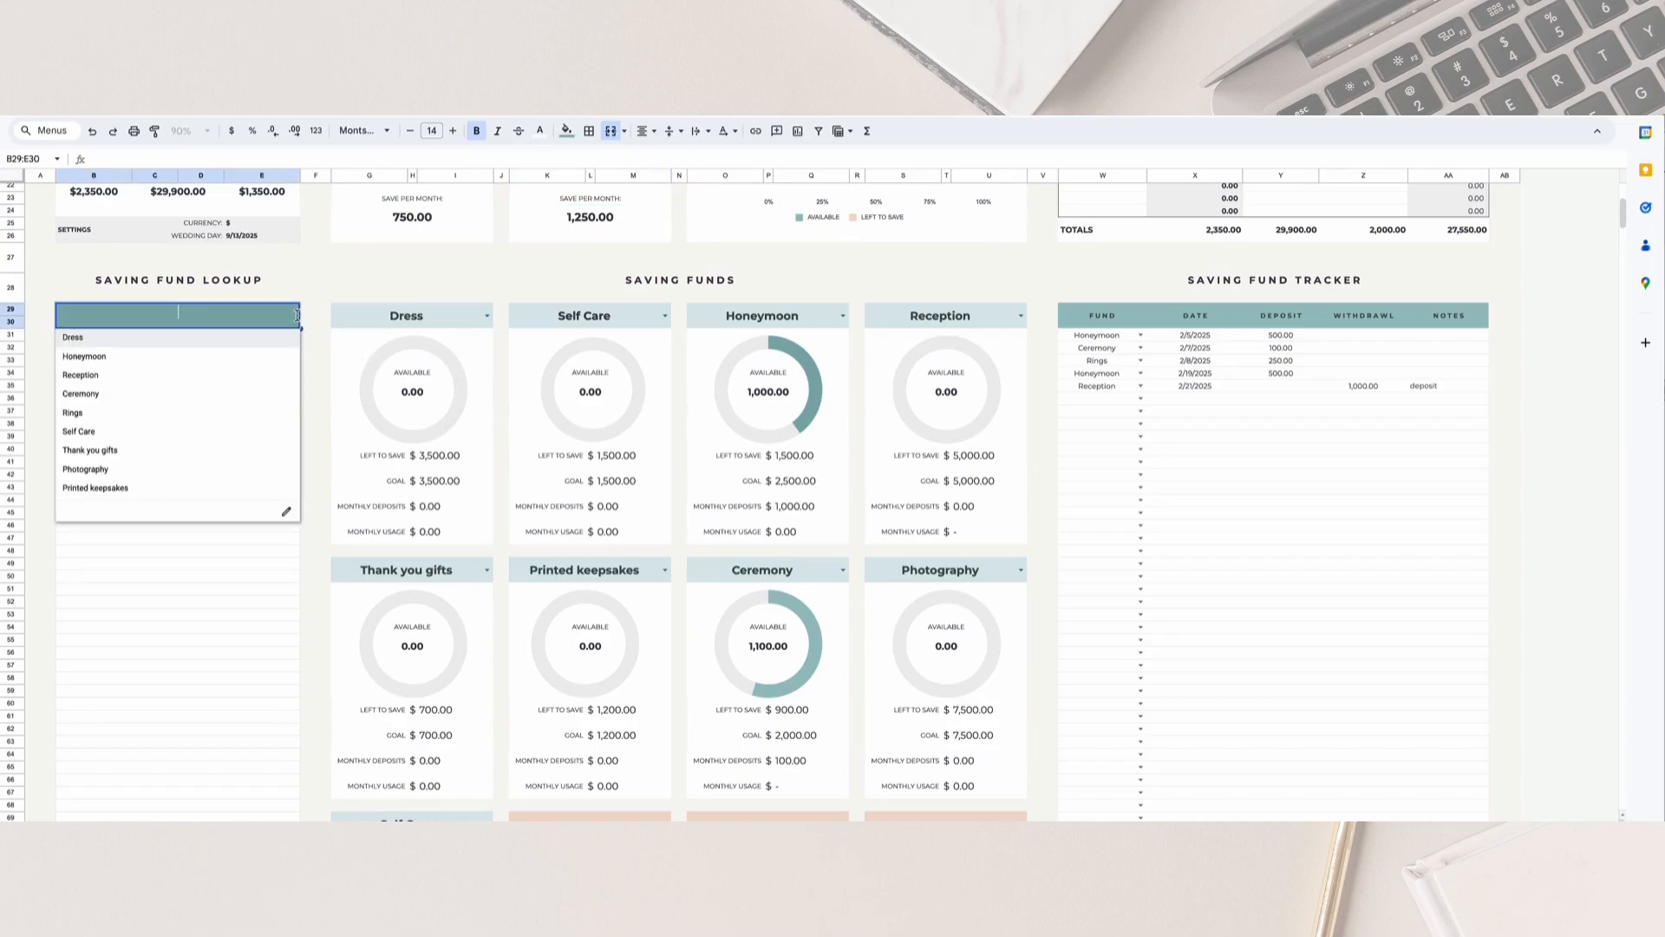
left_click(134, 357)
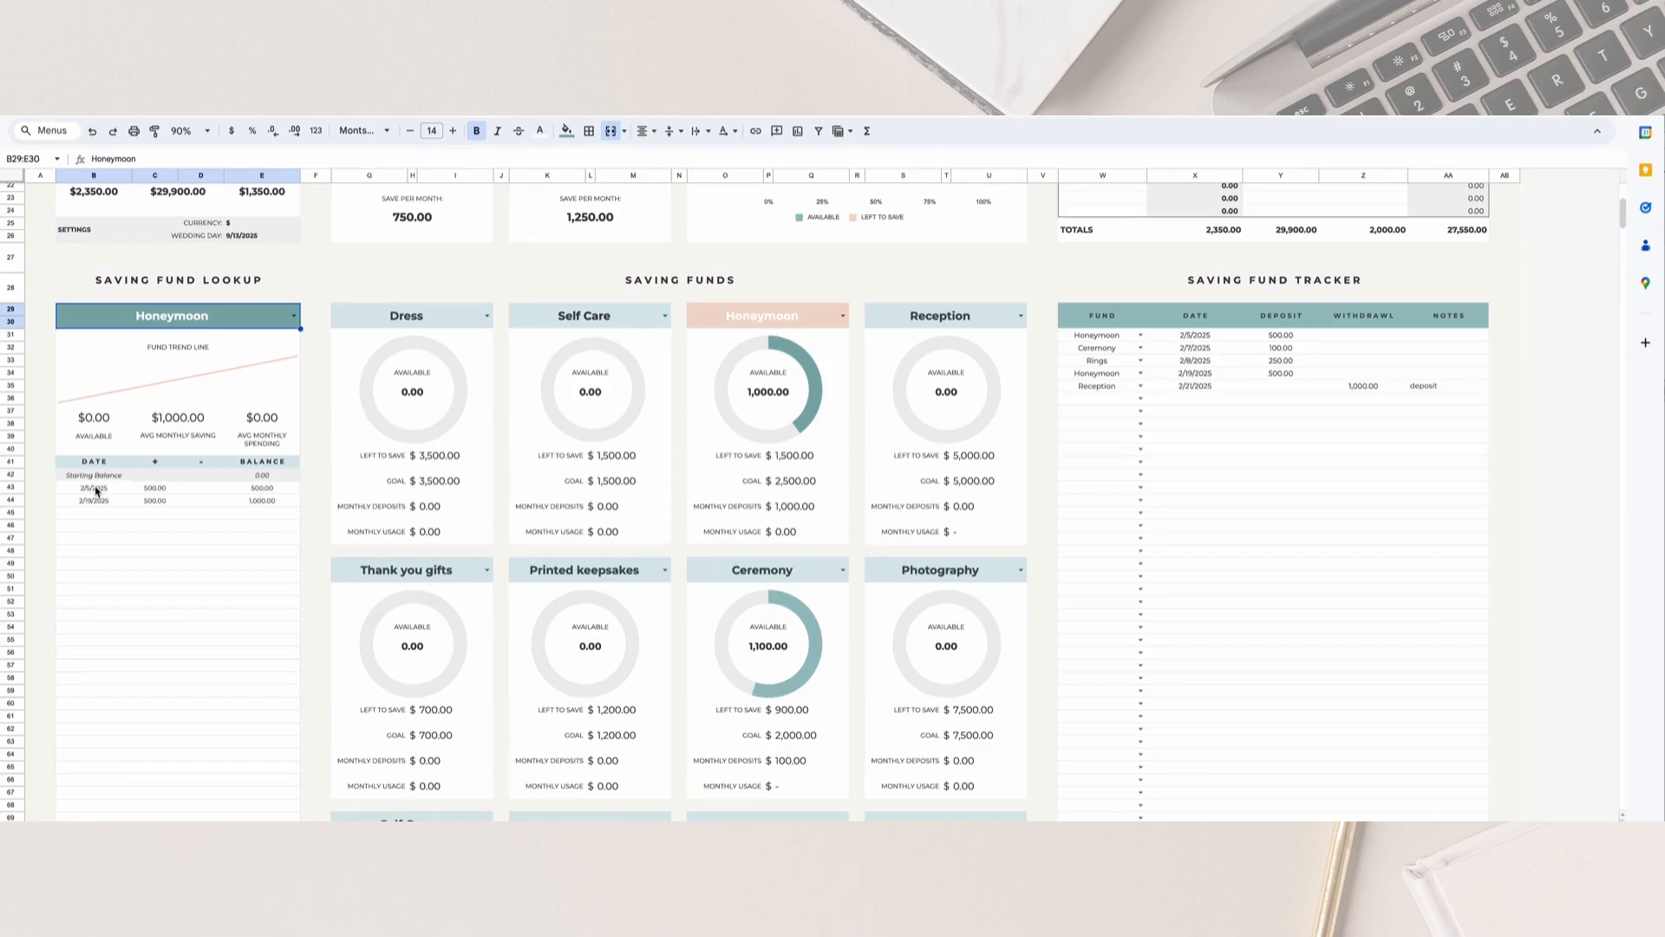
left_click_drag(78, 491, 257, 563)
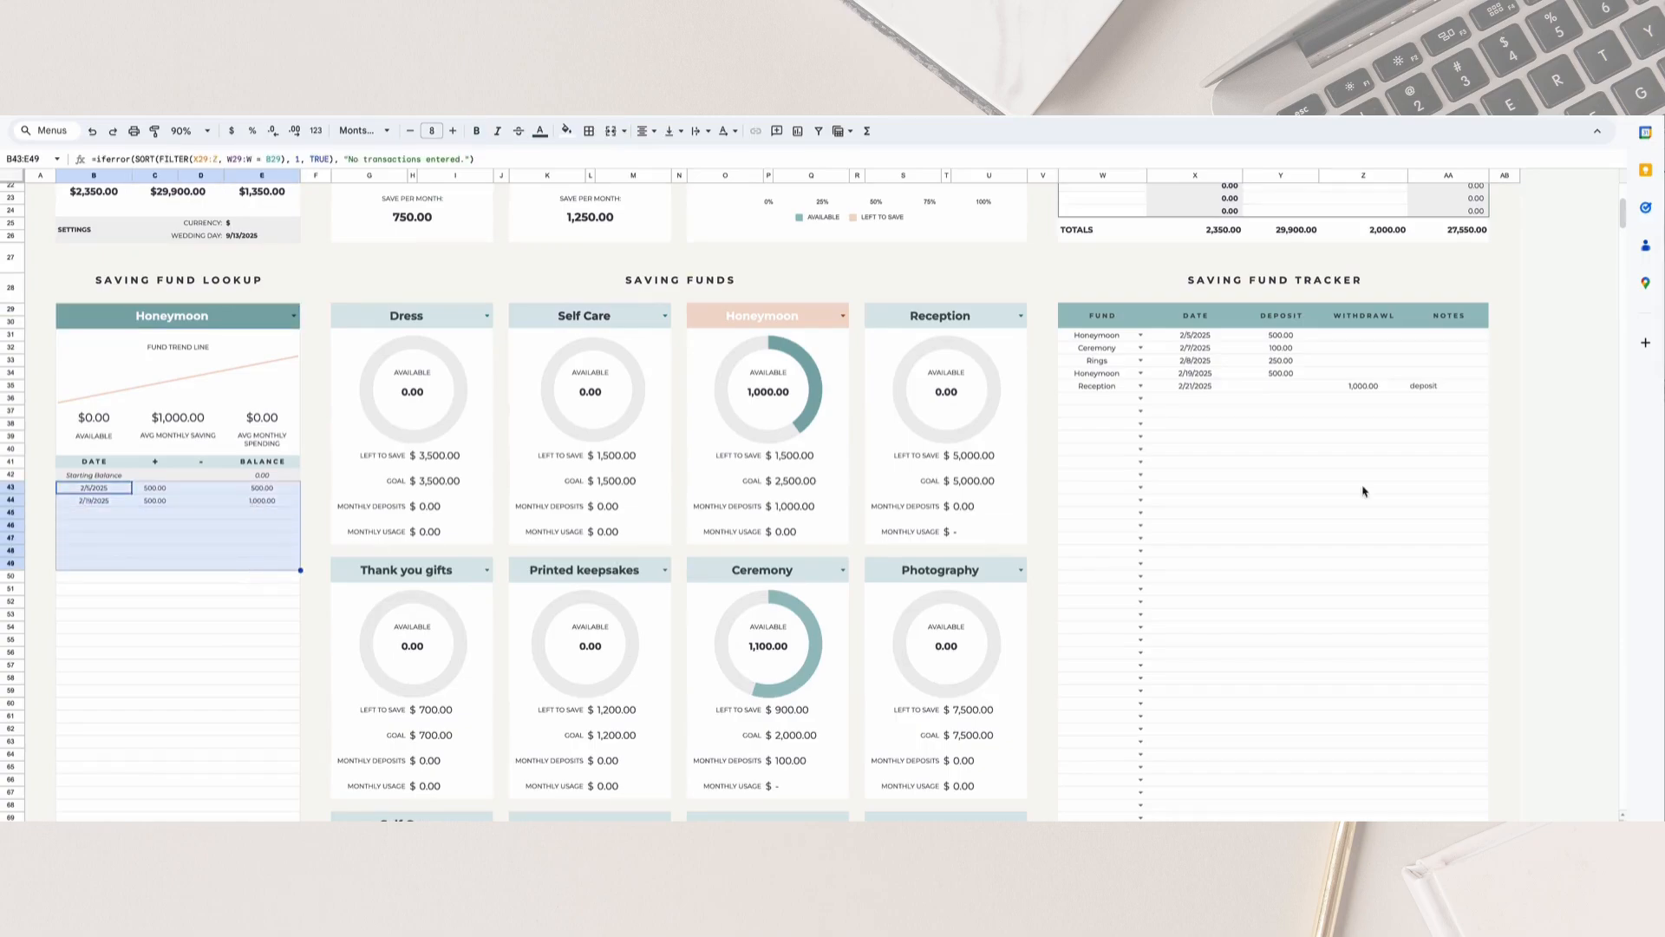